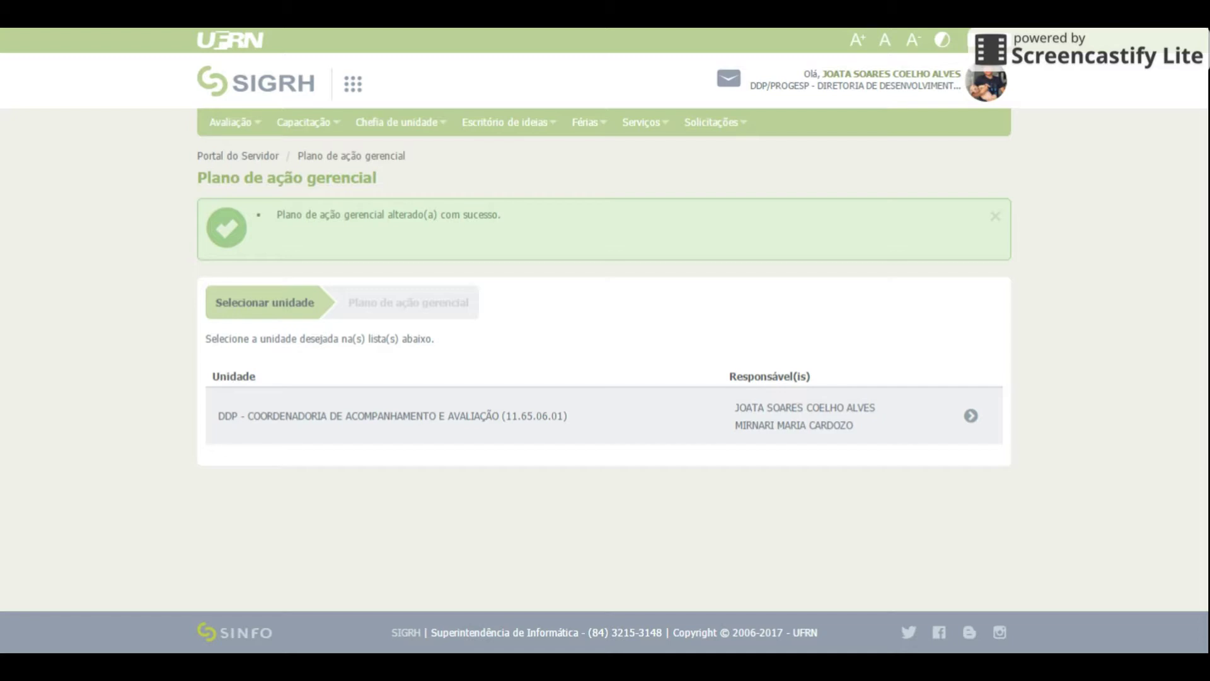
Step: Open the Plano individual de trabalho page from the performance evaluation planning options
left_click(255, 125)
left_click(282, 176)
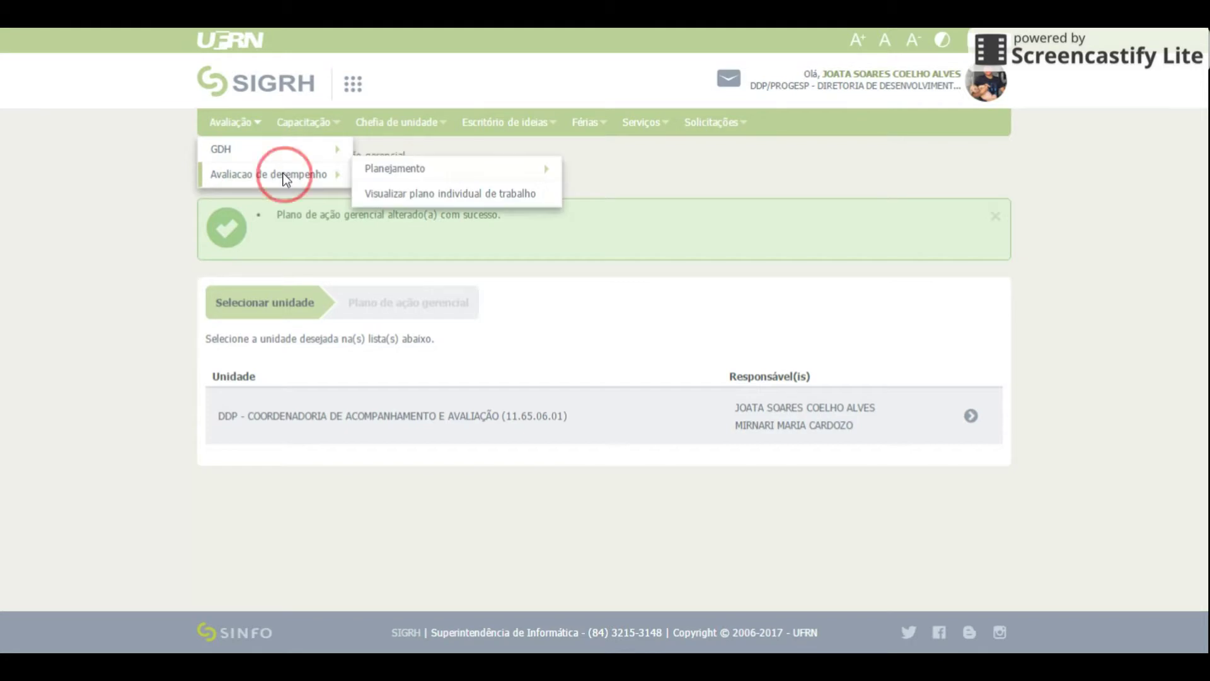
left_click(225, 123)
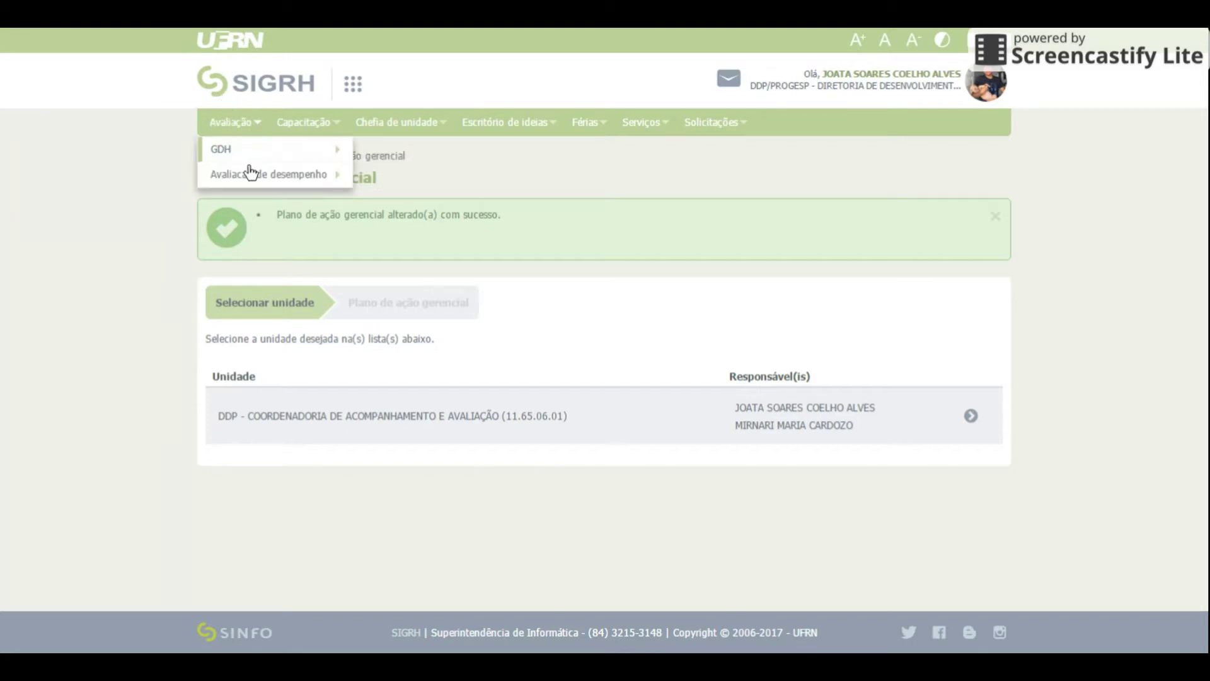
mouse_move(273, 177)
mouse_move(405, 179)
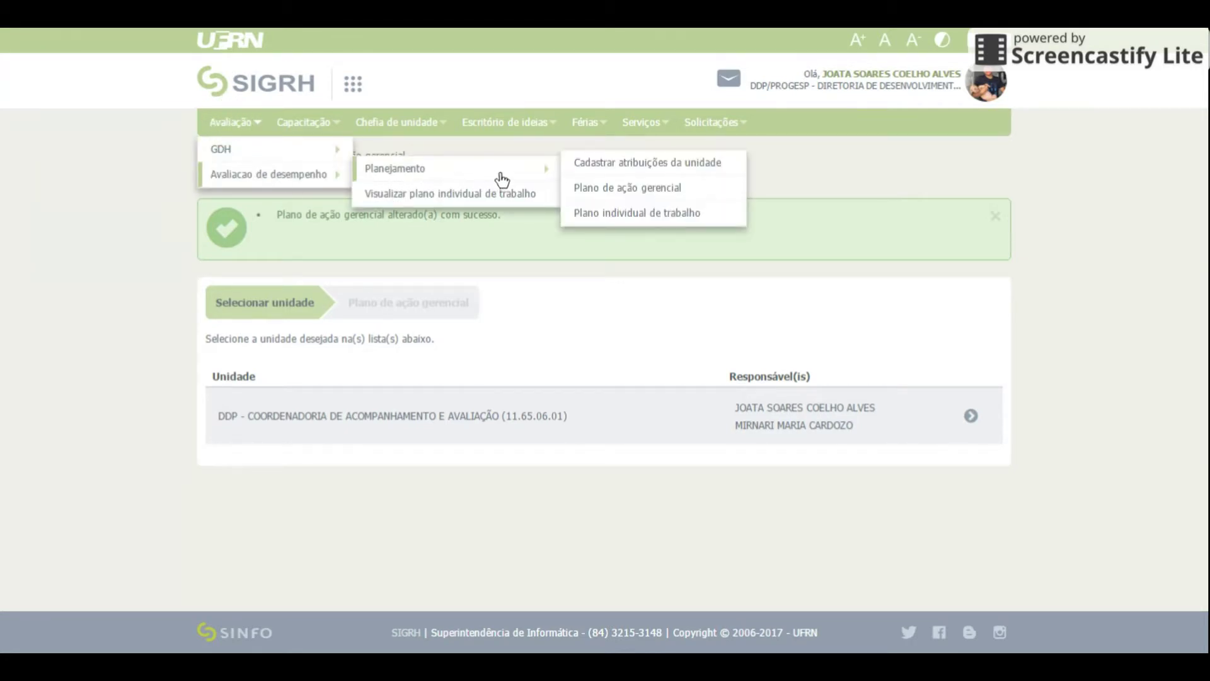
left_click(622, 214)
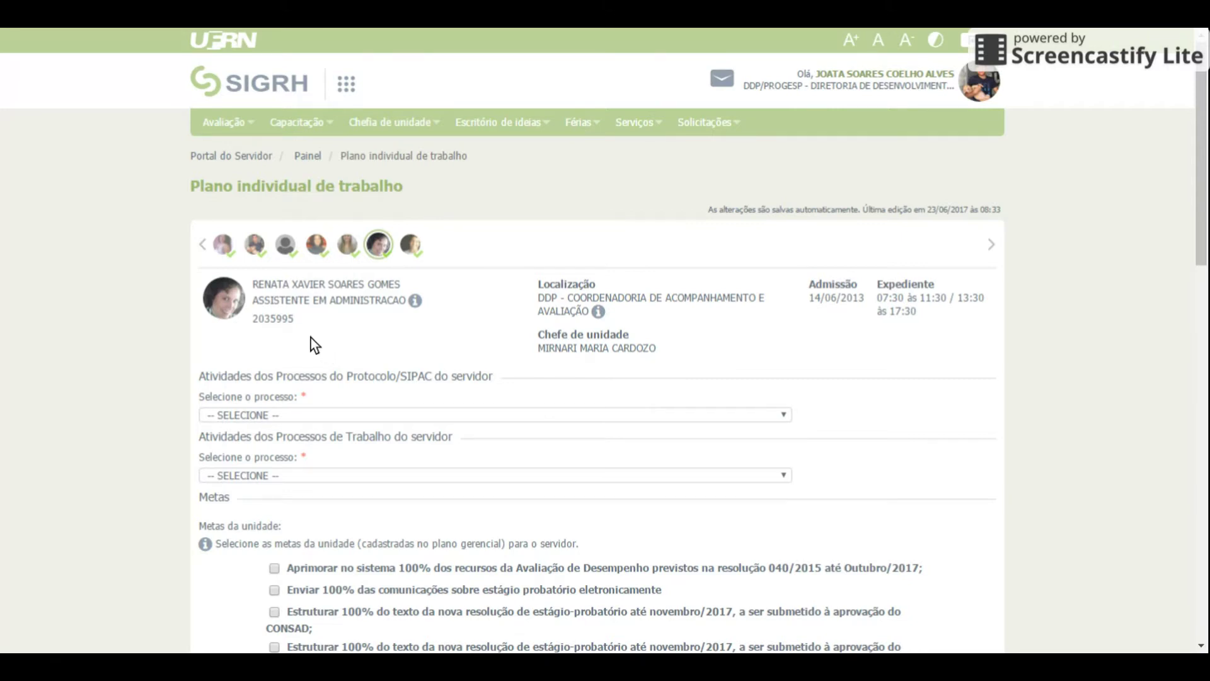
key("alt+f")
key("alt+f")
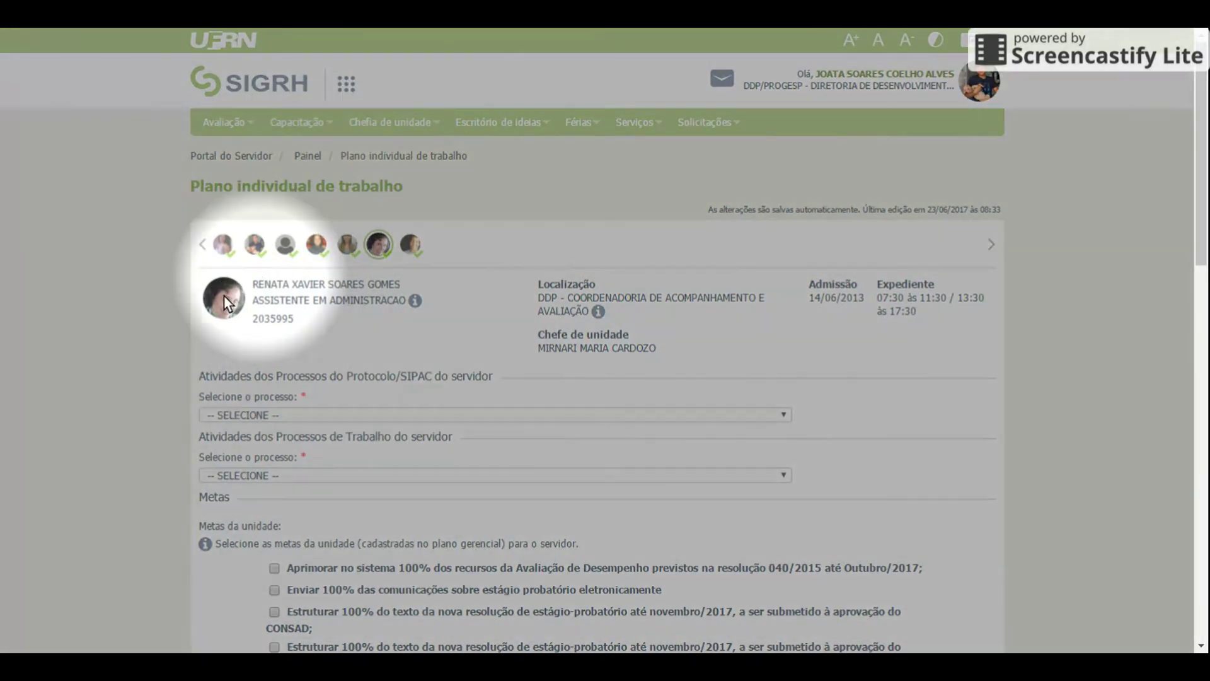
key("alt+f")
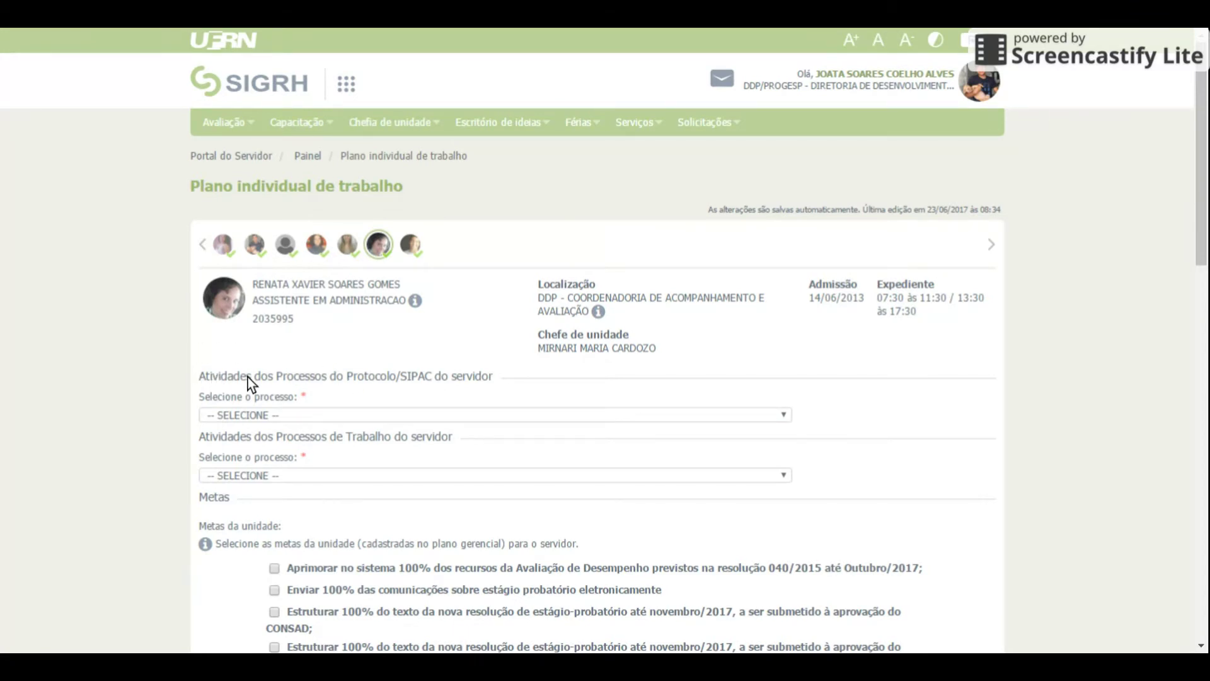
key("alt+f")
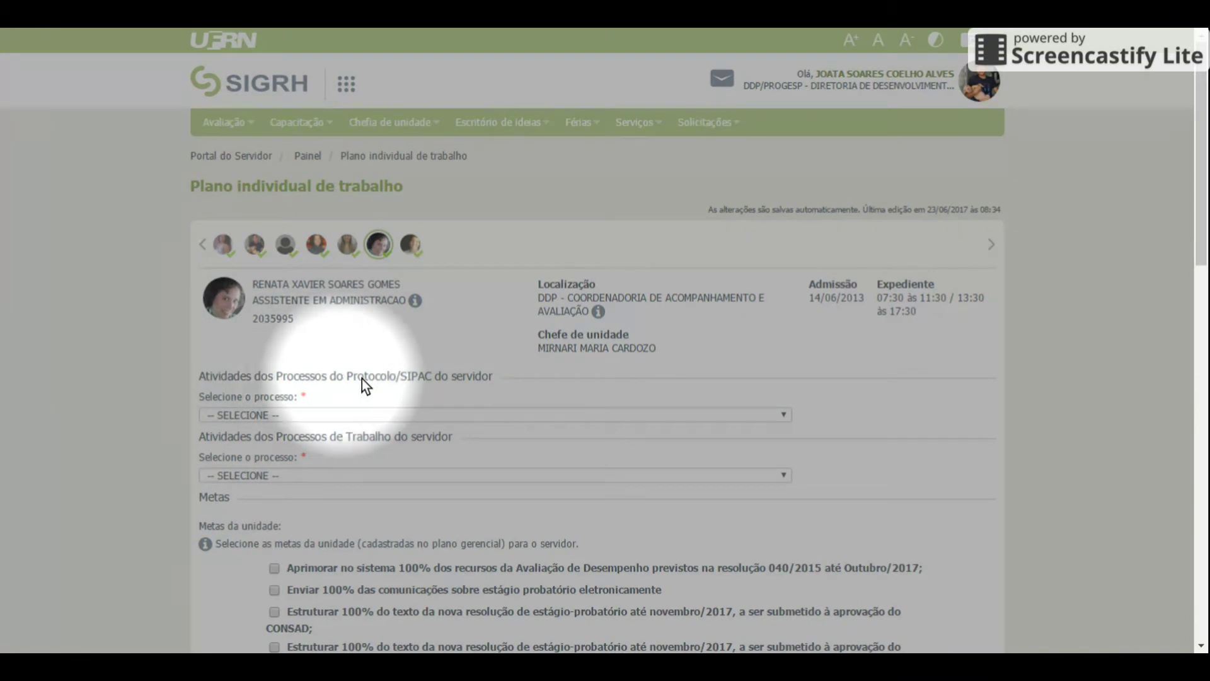
key("alt+f")
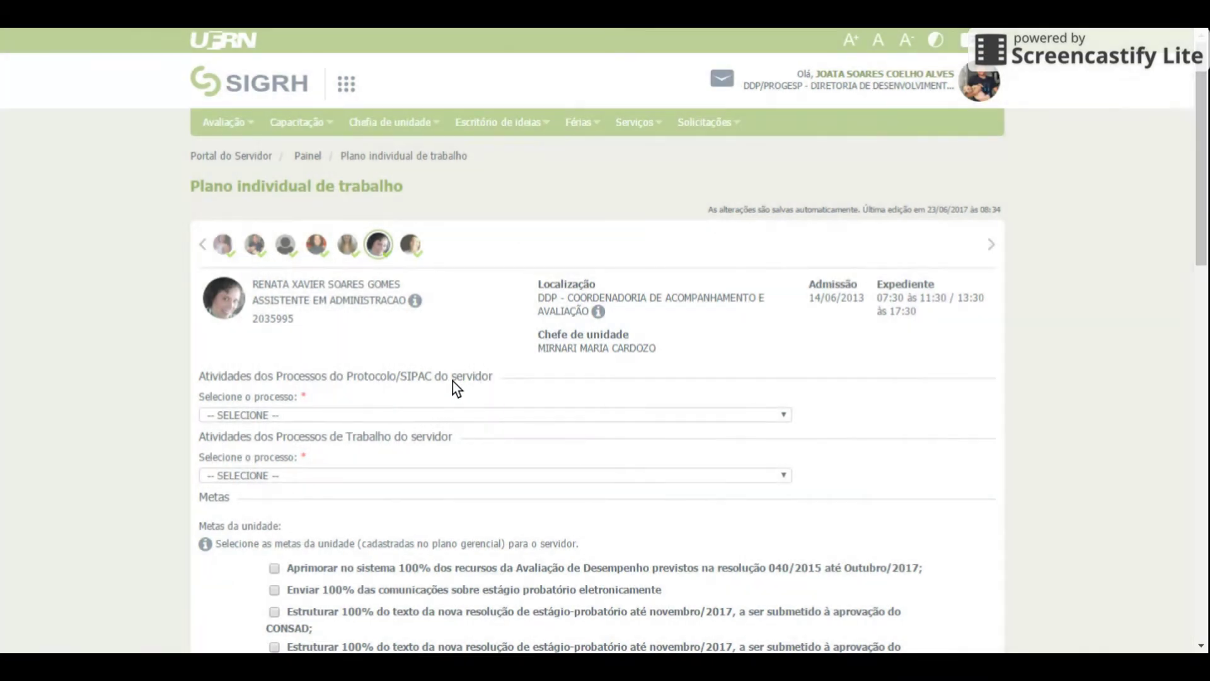
Step: Choose ESTÁGIO PROBATÓRIO as the process for the employee's Protocolo/SIPAC activities
left_click(370, 416)
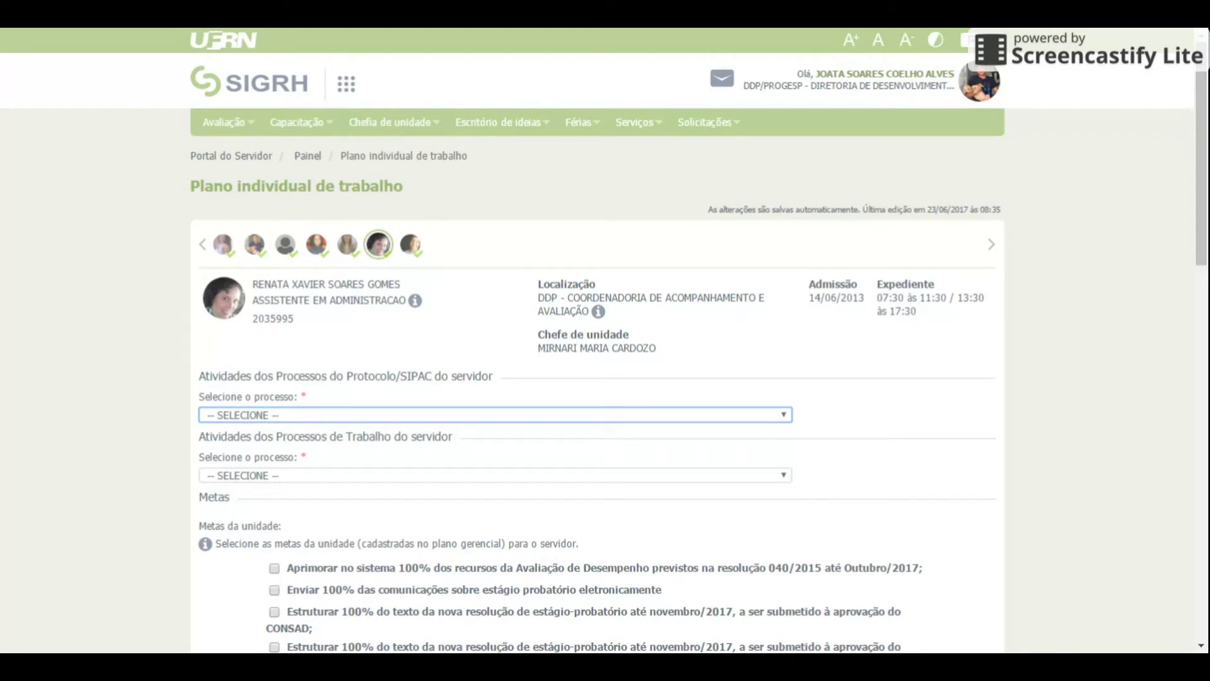
left_click(265, 453)
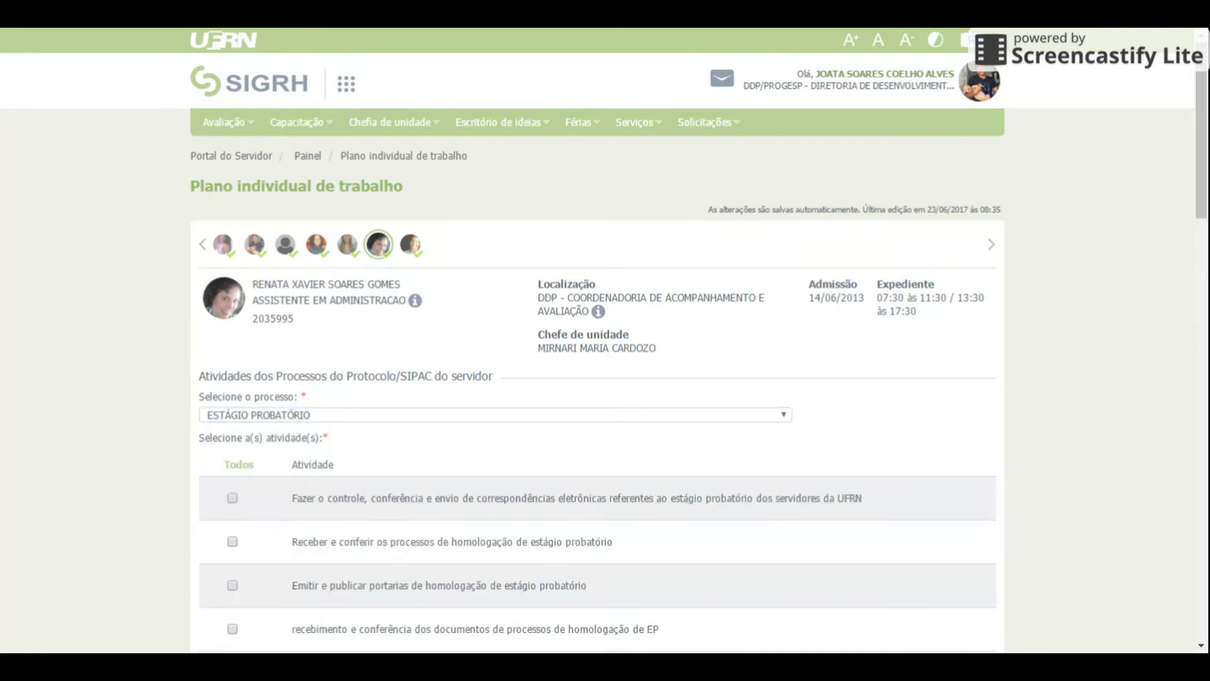
scroll(263, 442, "down", 3)
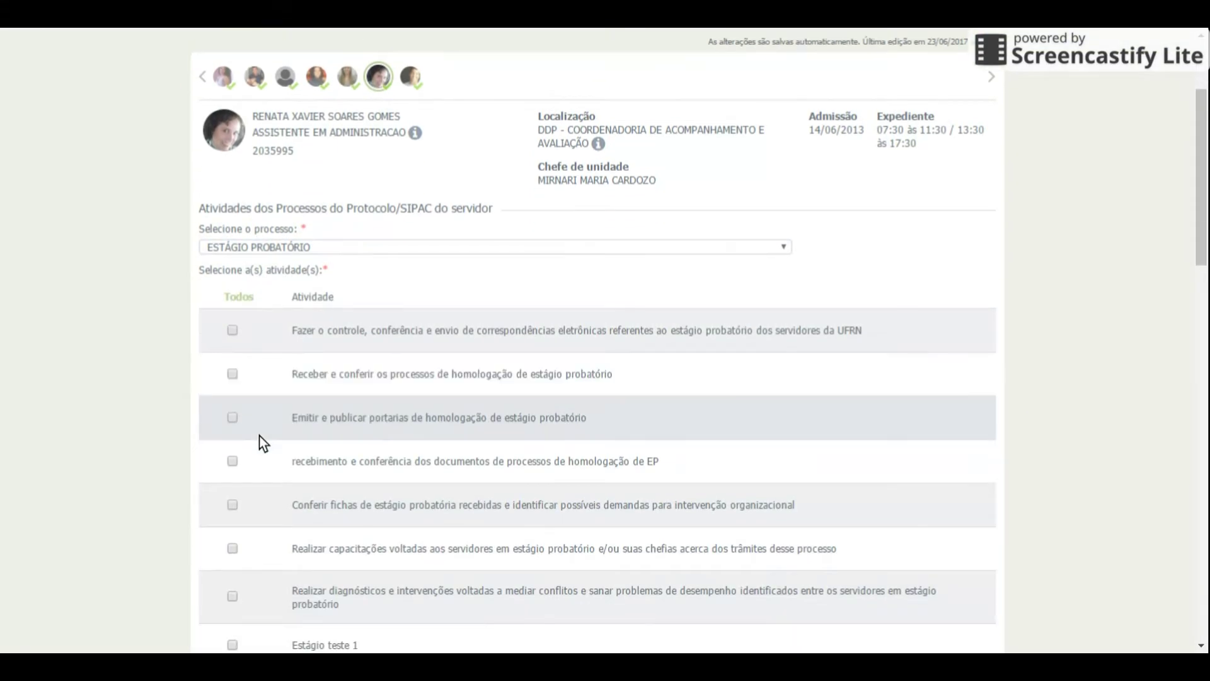
scroll(340, 338, "down", 2)
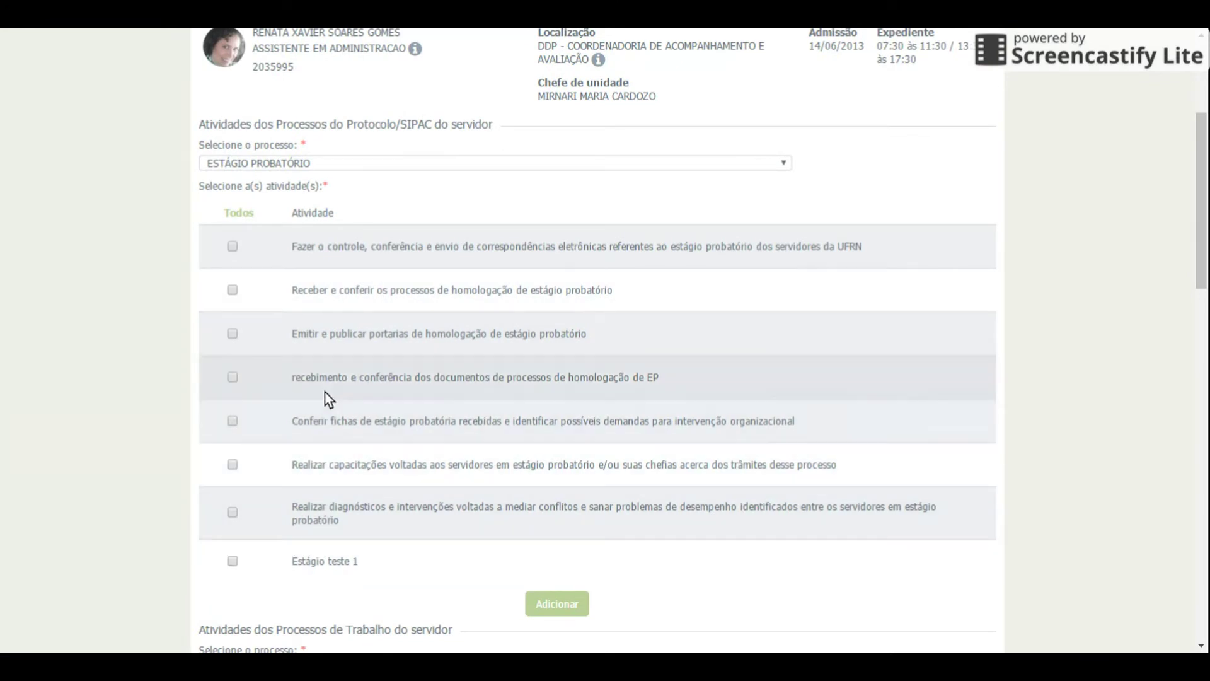
Step: Mark the second, third and fourth ESTÁGIO PROBATÓRIO activities individually
left_click(231, 290)
left_click(232, 331)
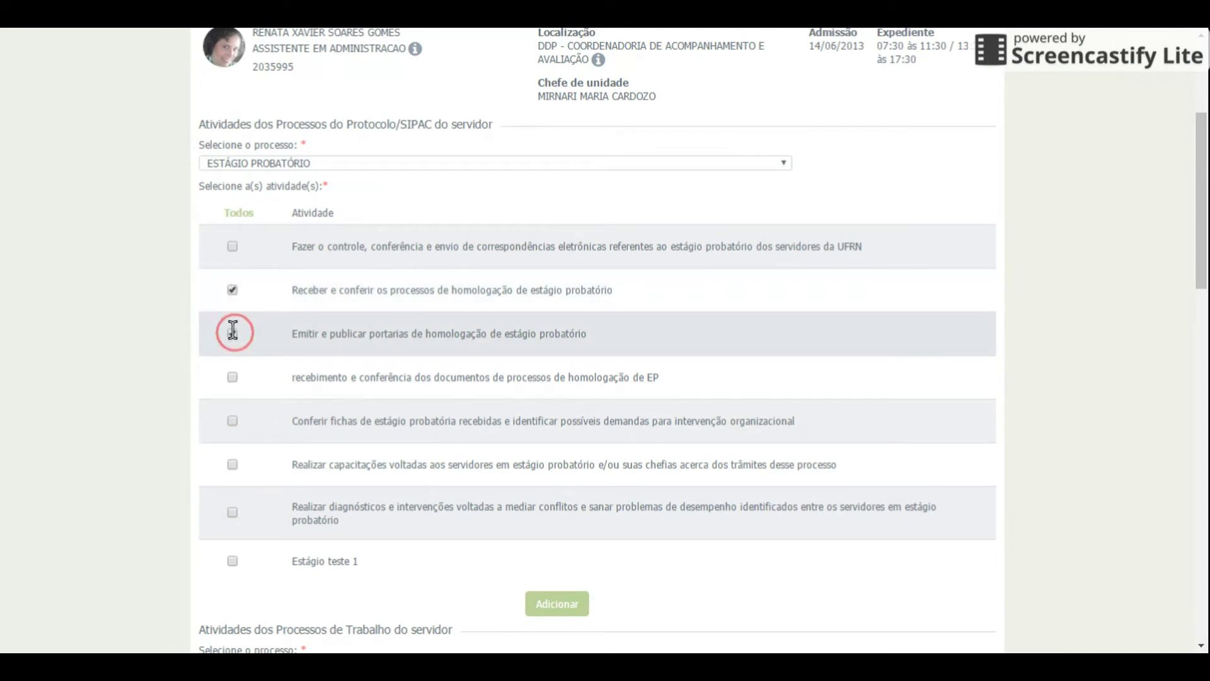
left_click(235, 374)
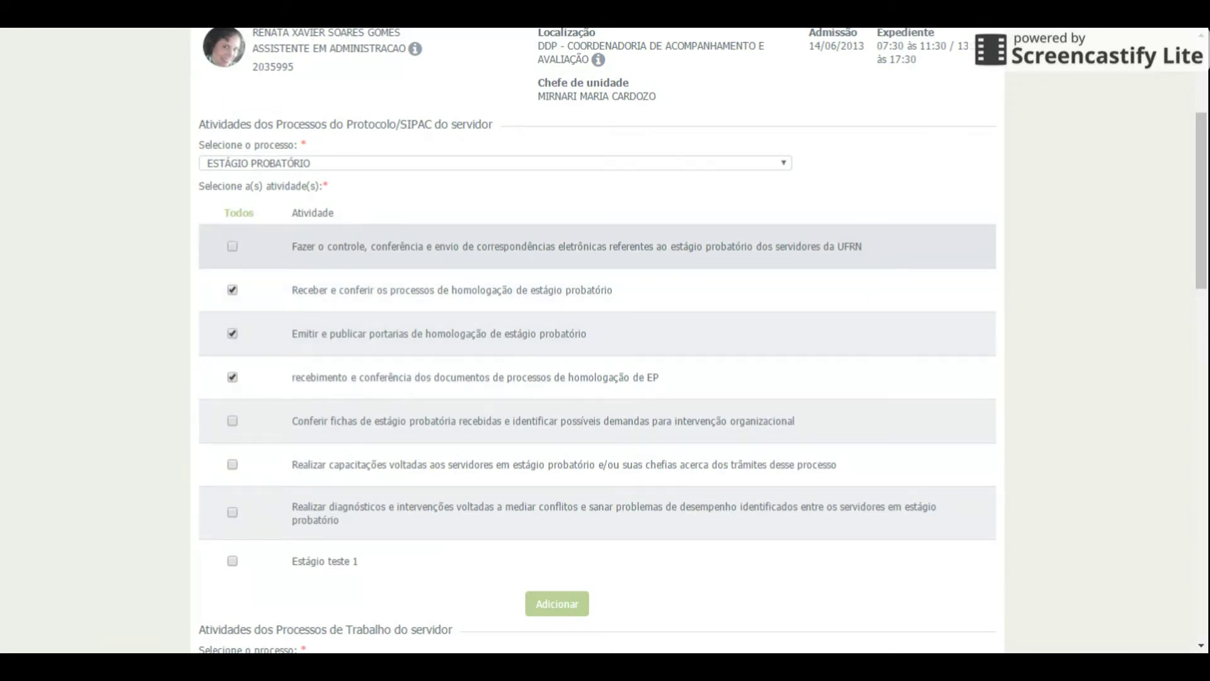
Step: Add all ESTÁGIO PROBATÓRIO activities to the employee's plan except the second, fourth, sixth and "Estágio teste 1"
left_click(241, 214)
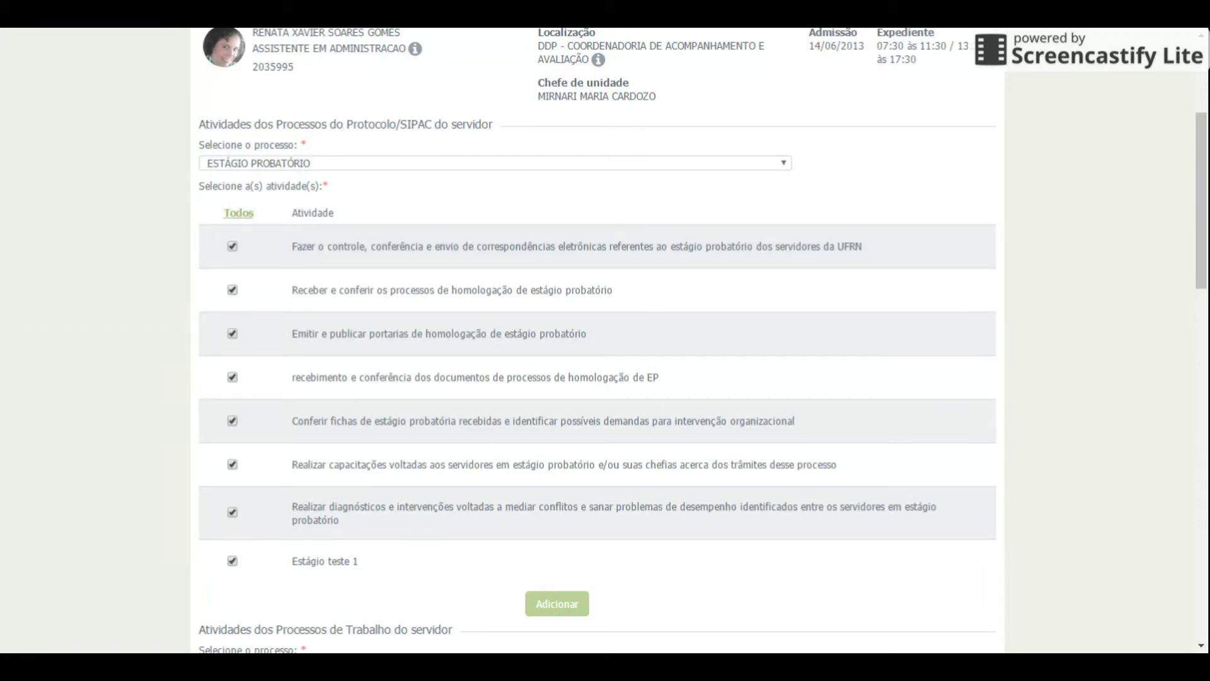
left_click(232, 290)
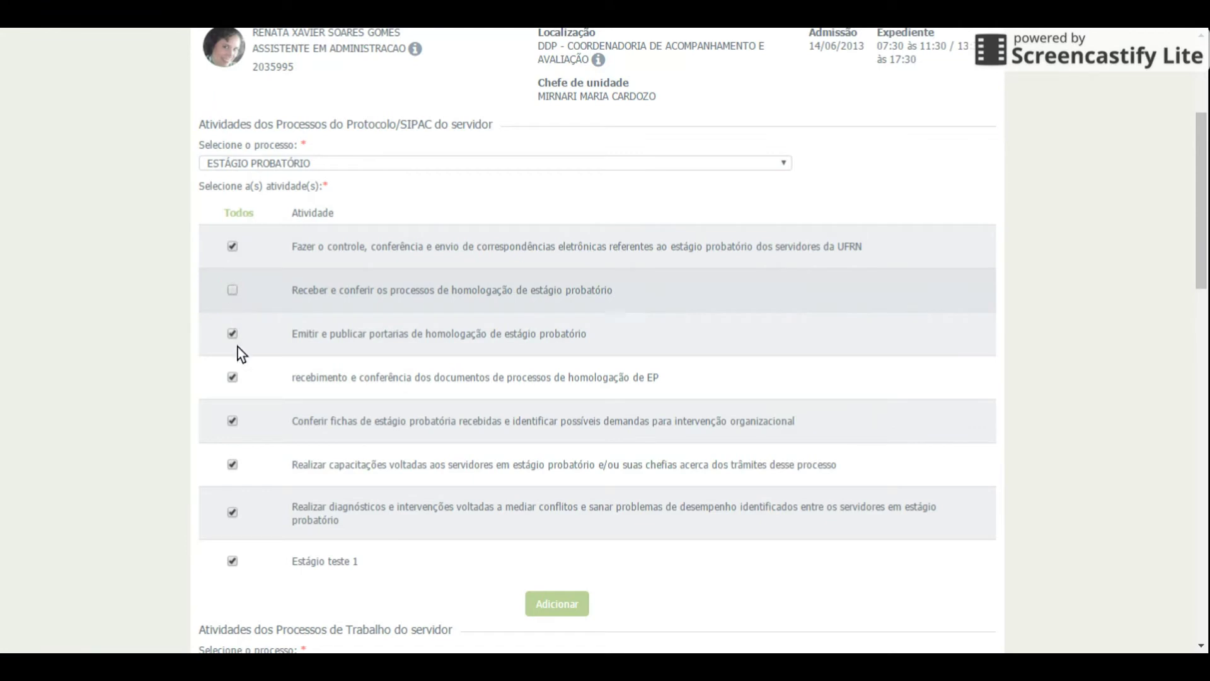
left_click(233, 377)
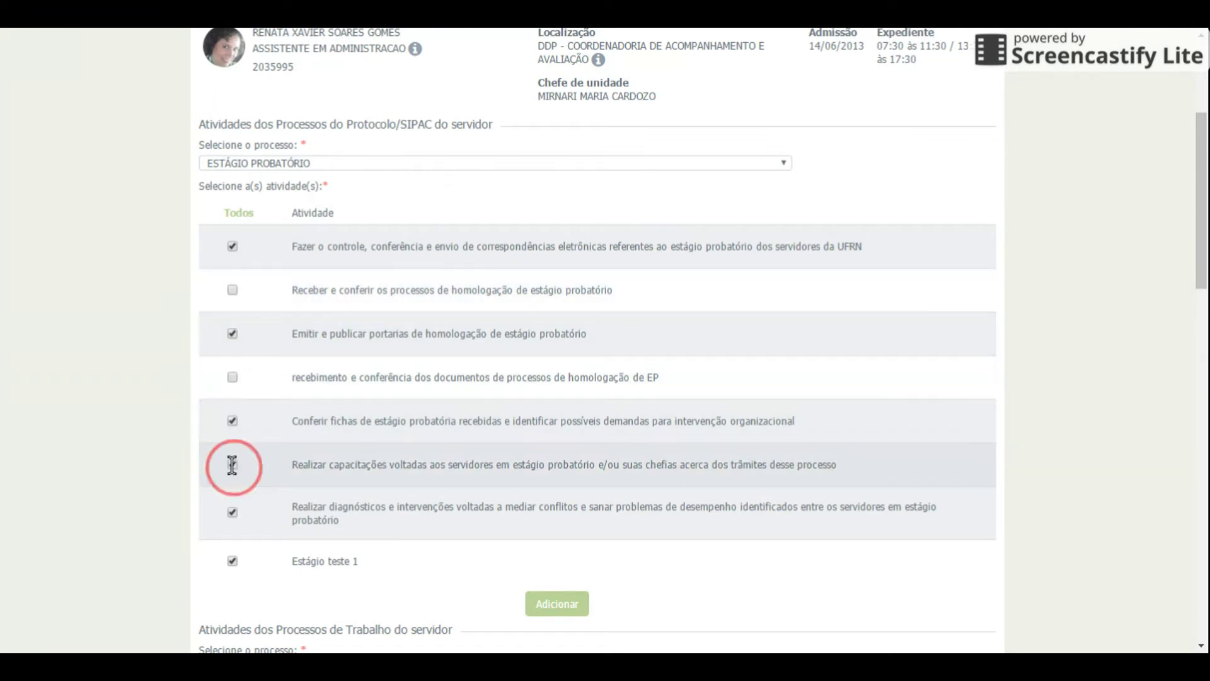
left_click(233, 561)
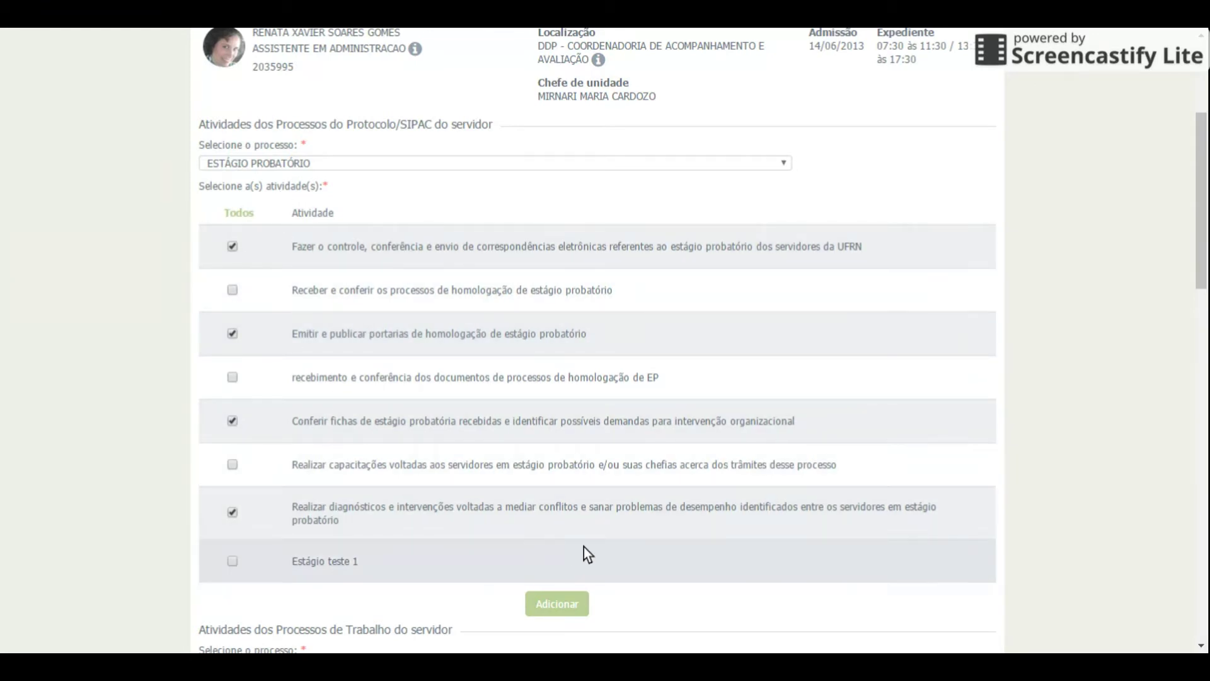
left_click(562, 602)
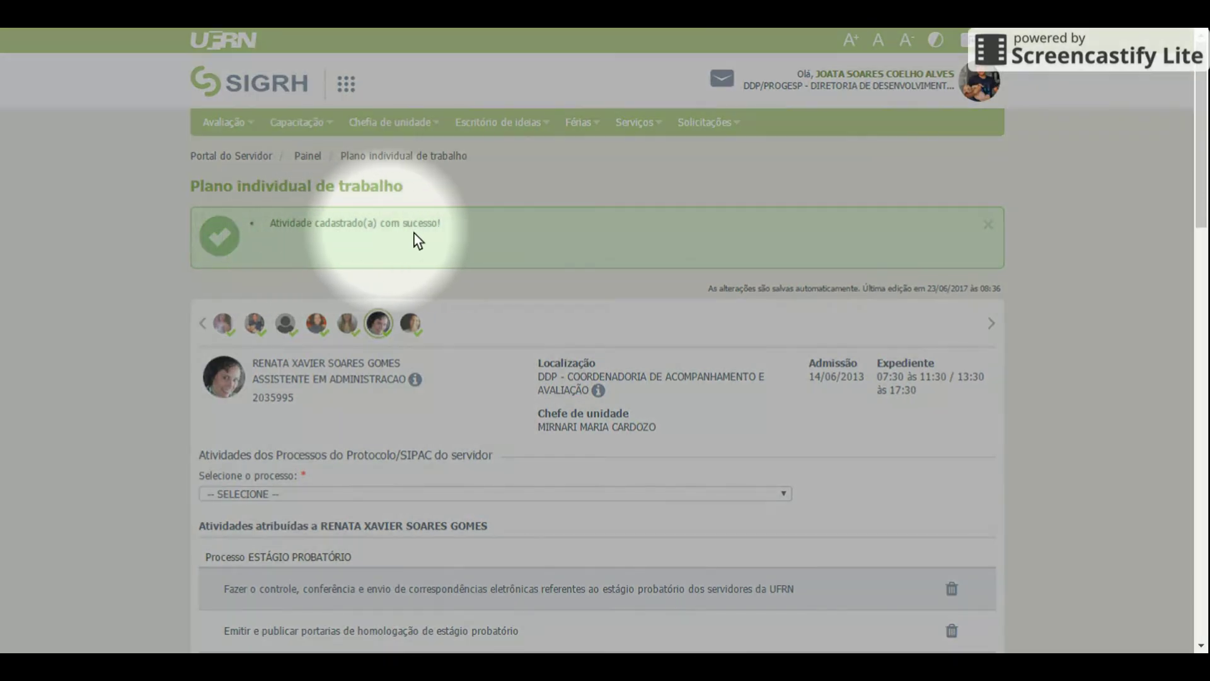
Step: Add the activity "Esclarecer dúvidas e suprir orientações relativas à avaliação de desempenho na UFRN" from the work process AVALIAÇÃO DE DESEMPENHO
scroll(423, 236, "down", 4)
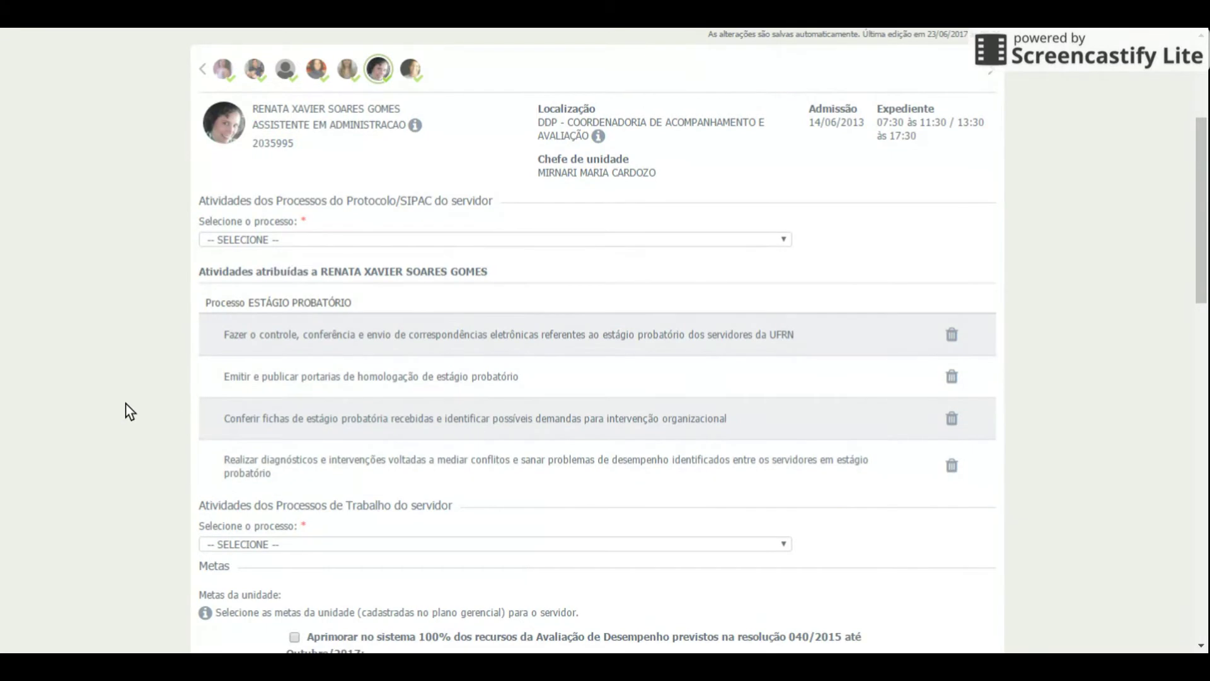
scroll(128, 409, "down", 3)
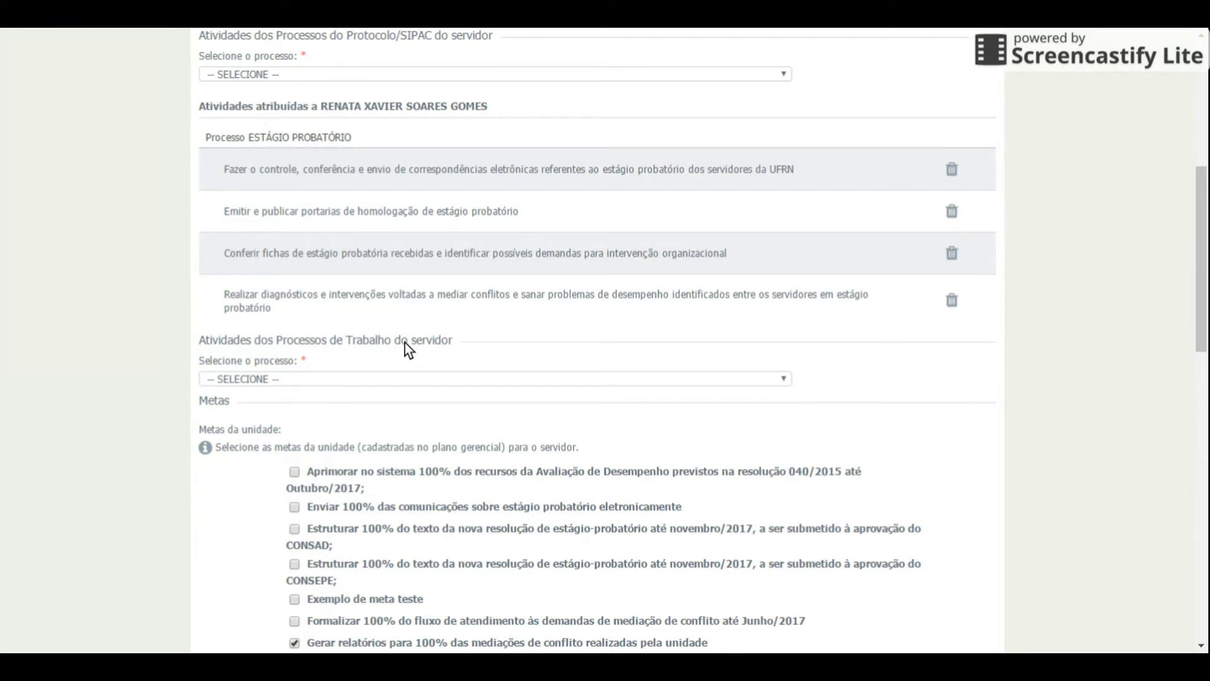
left_click(343, 378)
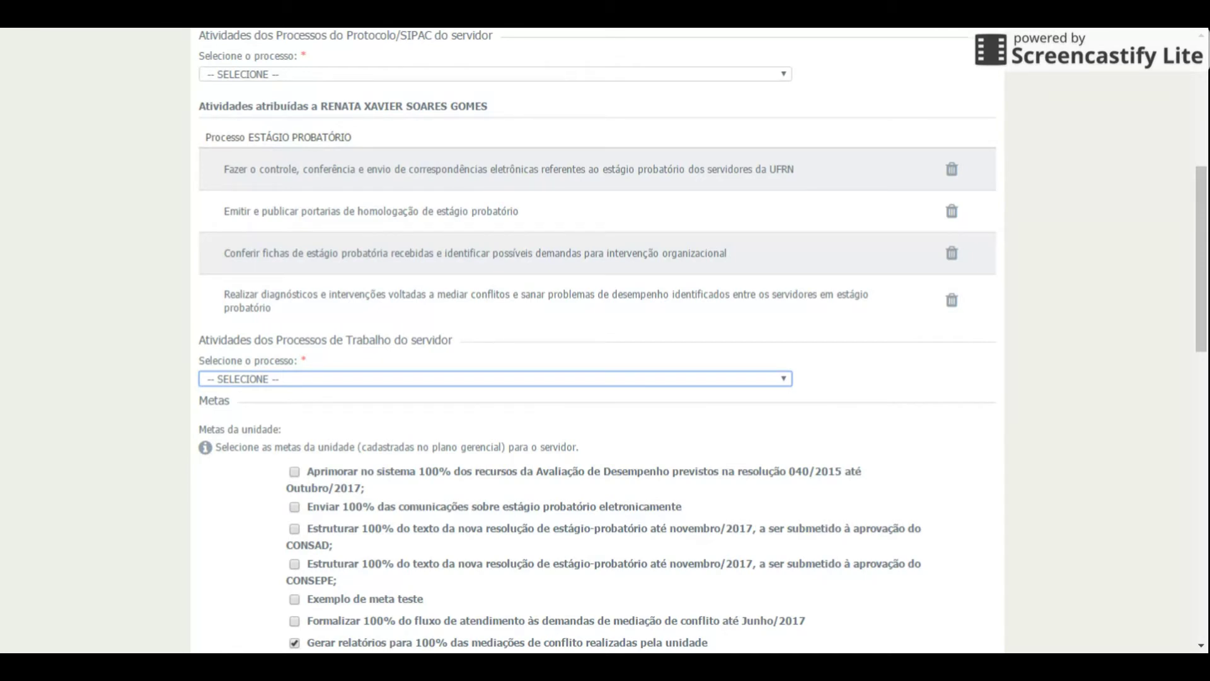
left_click(271, 435)
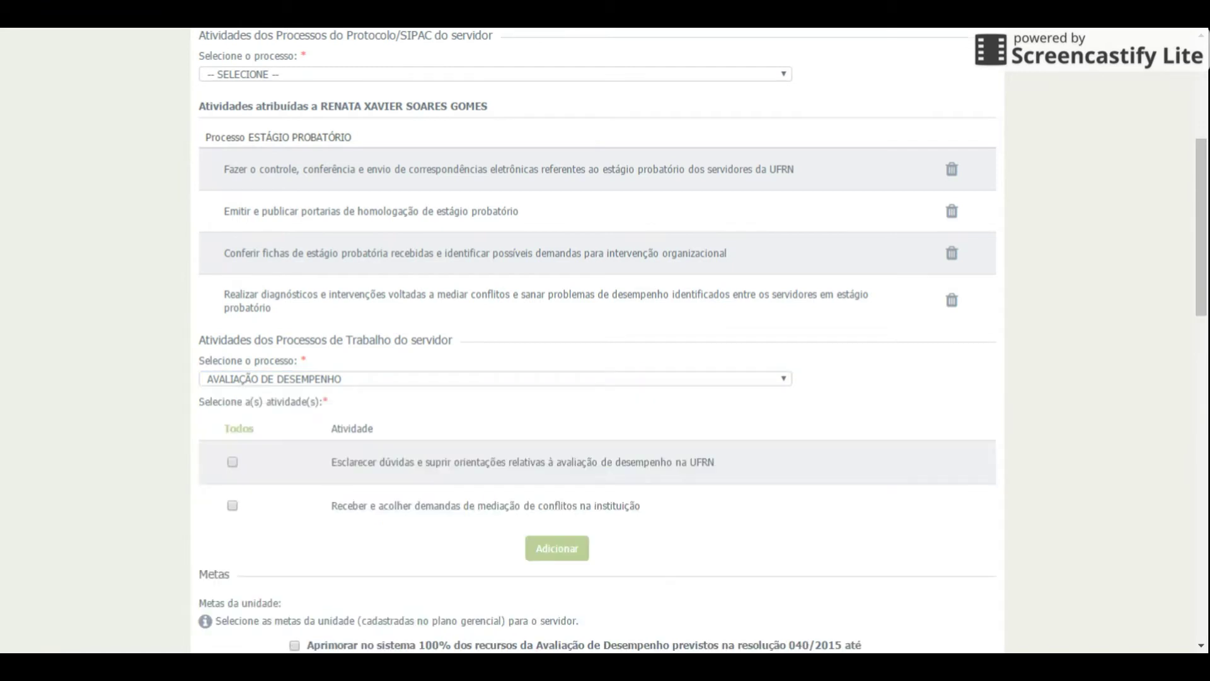
left_click(233, 461)
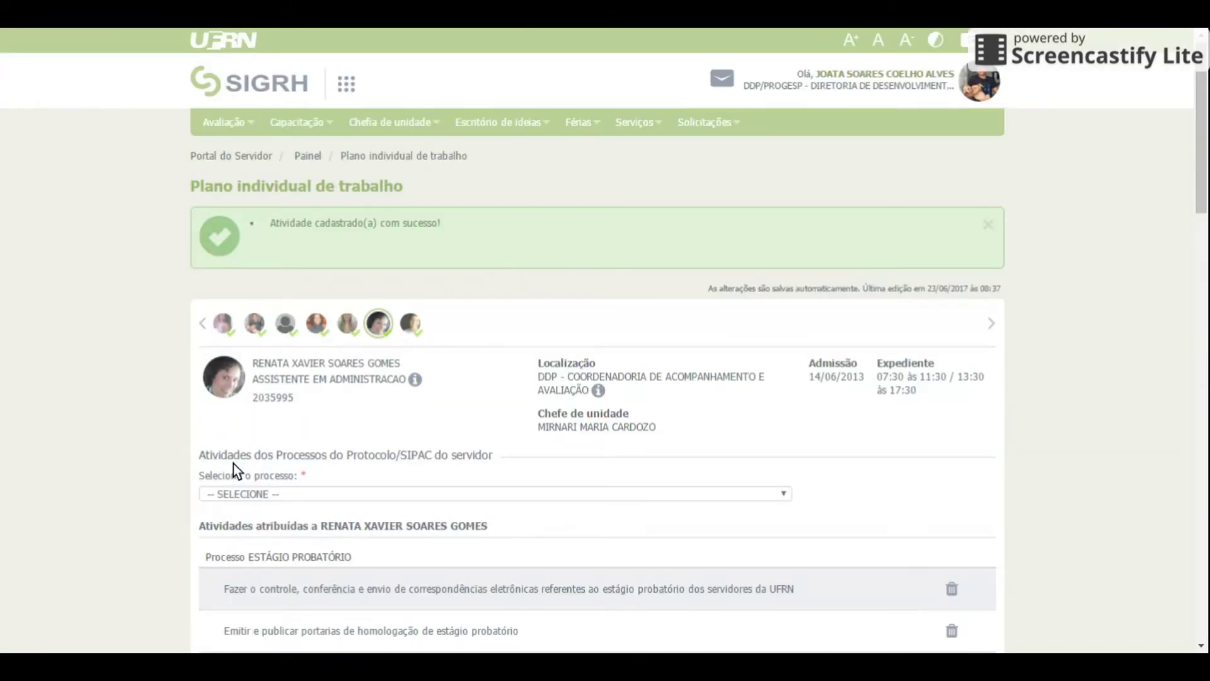
scroll(241, 457, "down", 9)
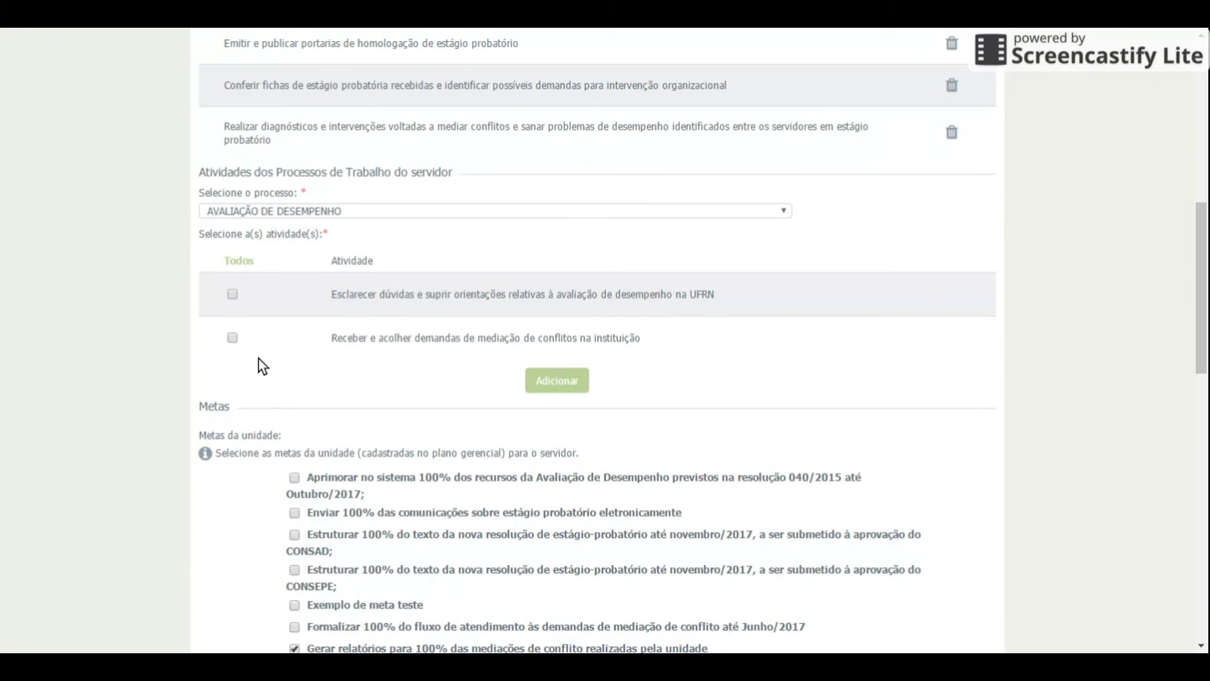
left_click(230, 293)
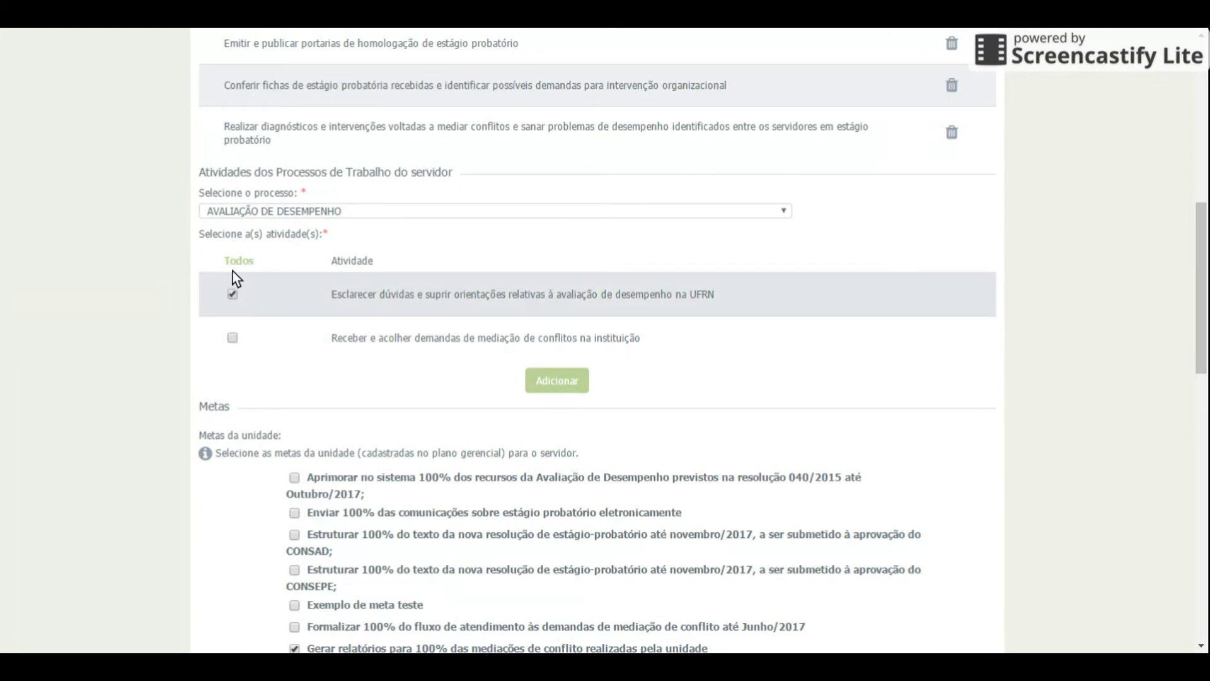
left_click(548, 385)
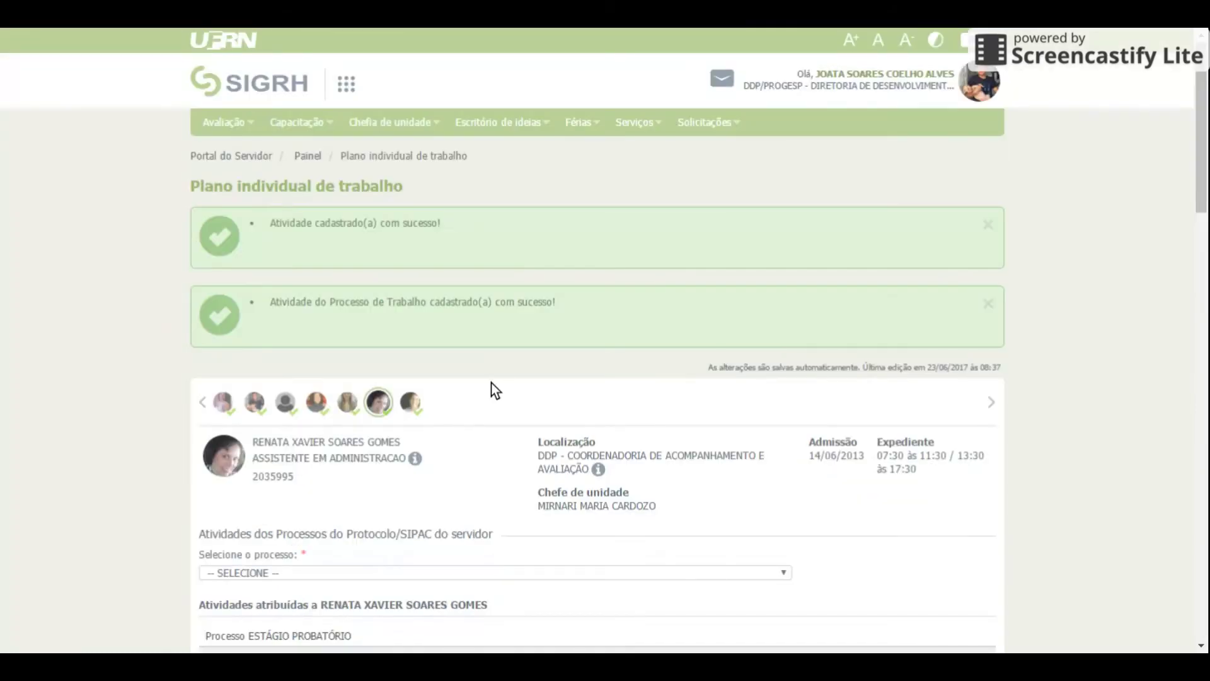
Step: Choose REFORMULAÇÃO DA RESOLUÇÃO DE ESTÁGIO PROBATÓRIO TÉCNICO-ADMINISTRATIVO as the next process for the employee's work-process activities
scroll(490, 382, "down", 9)
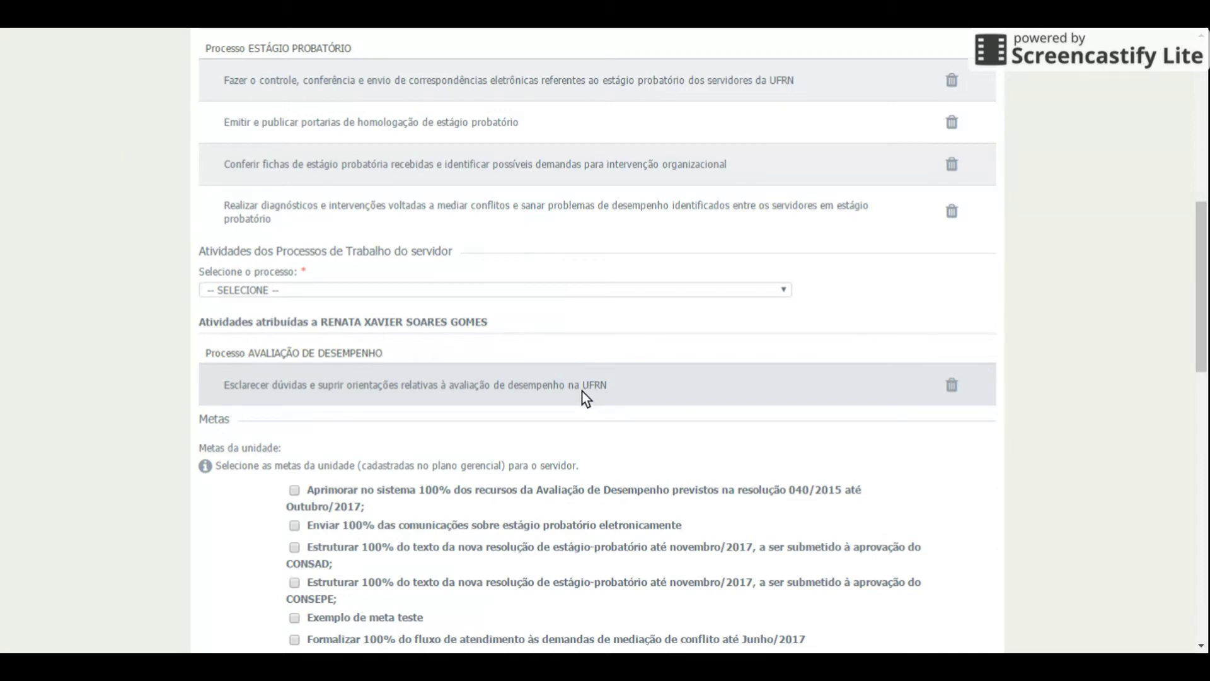
left_click(516, 291)
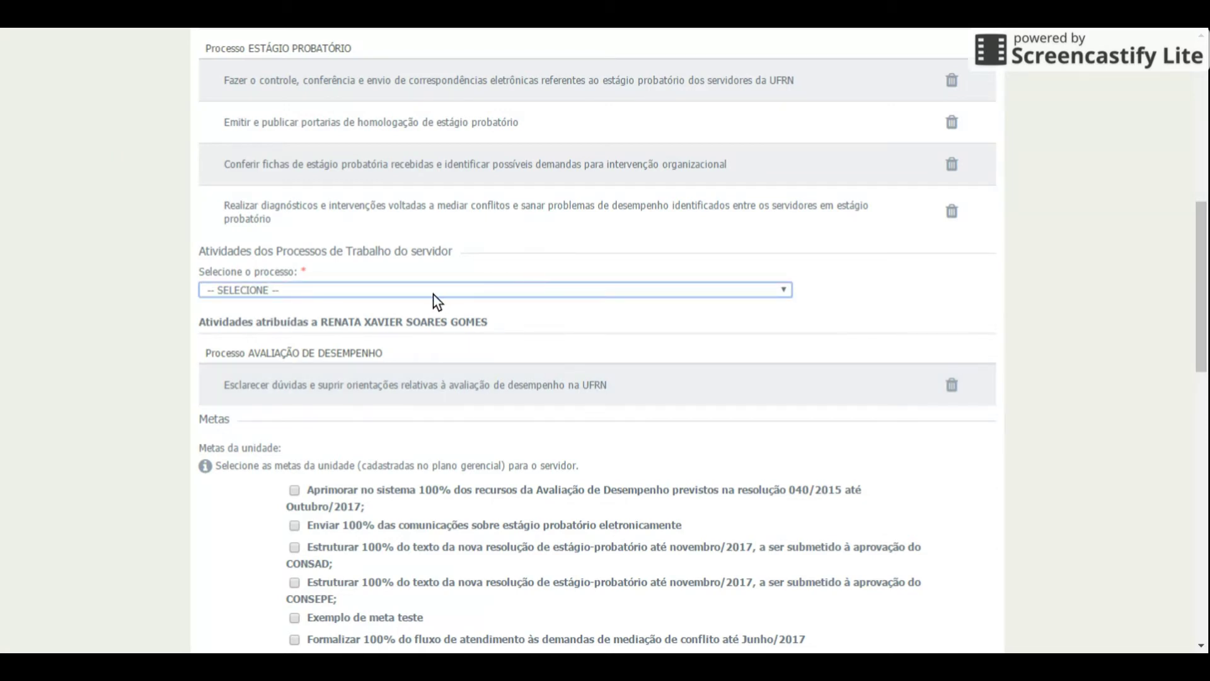
left_click(304, 459)
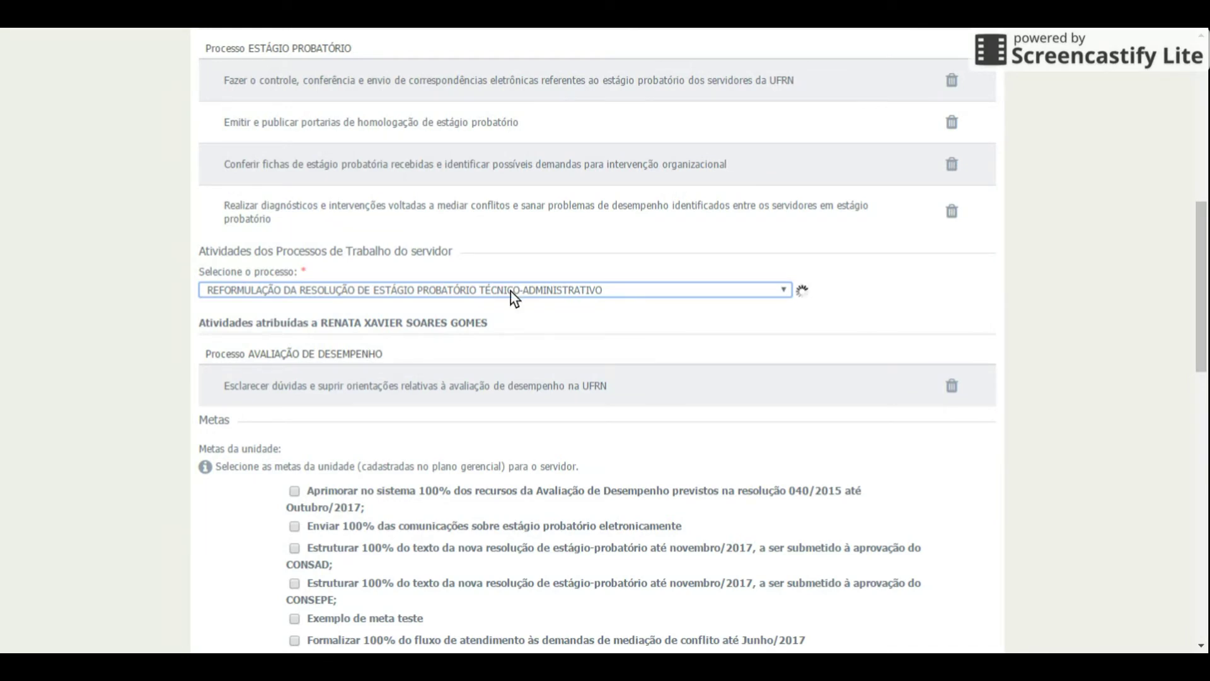
scroll(489, 315, "down", 7)
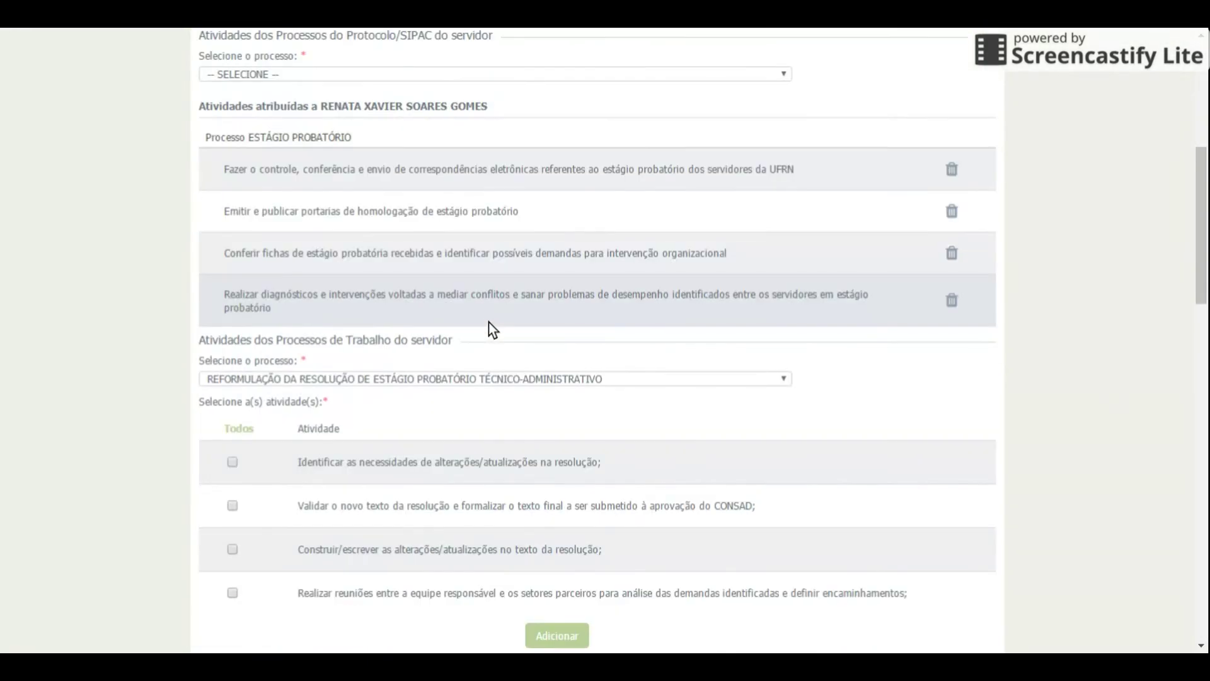
scroll(473, 324, "down", 2)
key("alt+f")
key("alt+f")
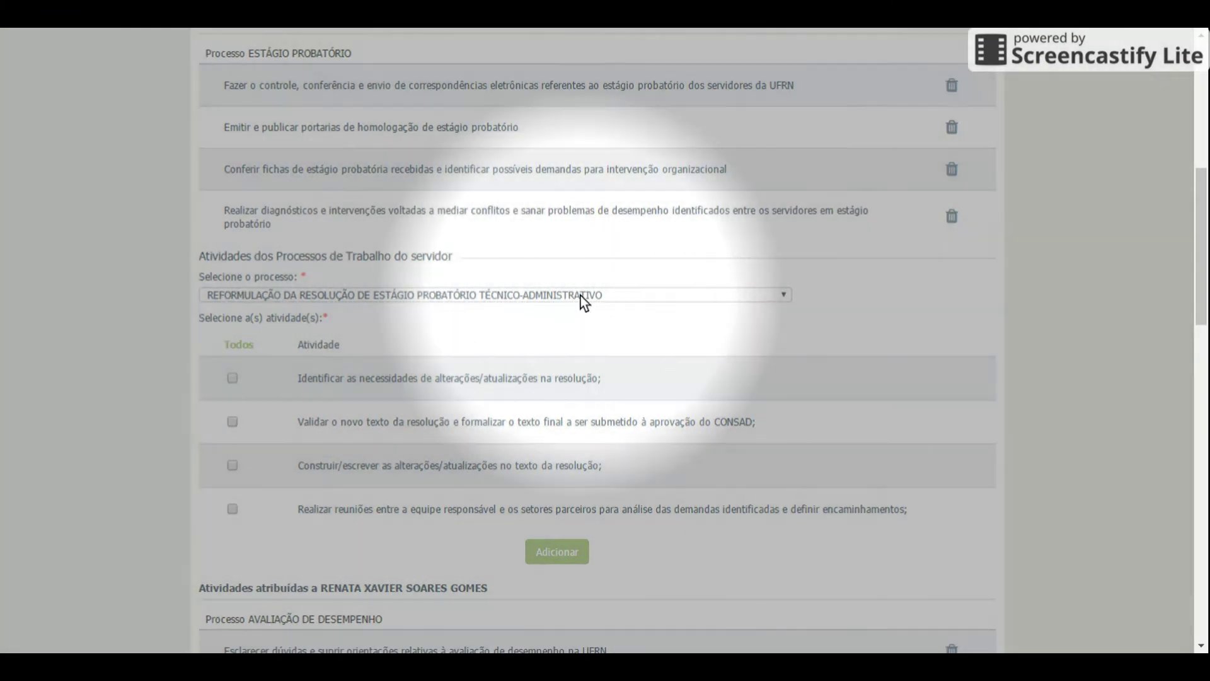
Step: Add the activities for validating the new resolution text for CONSAD and for writing the alterations to the resolution text
left_click(232, 421)
left_click(232, 466)
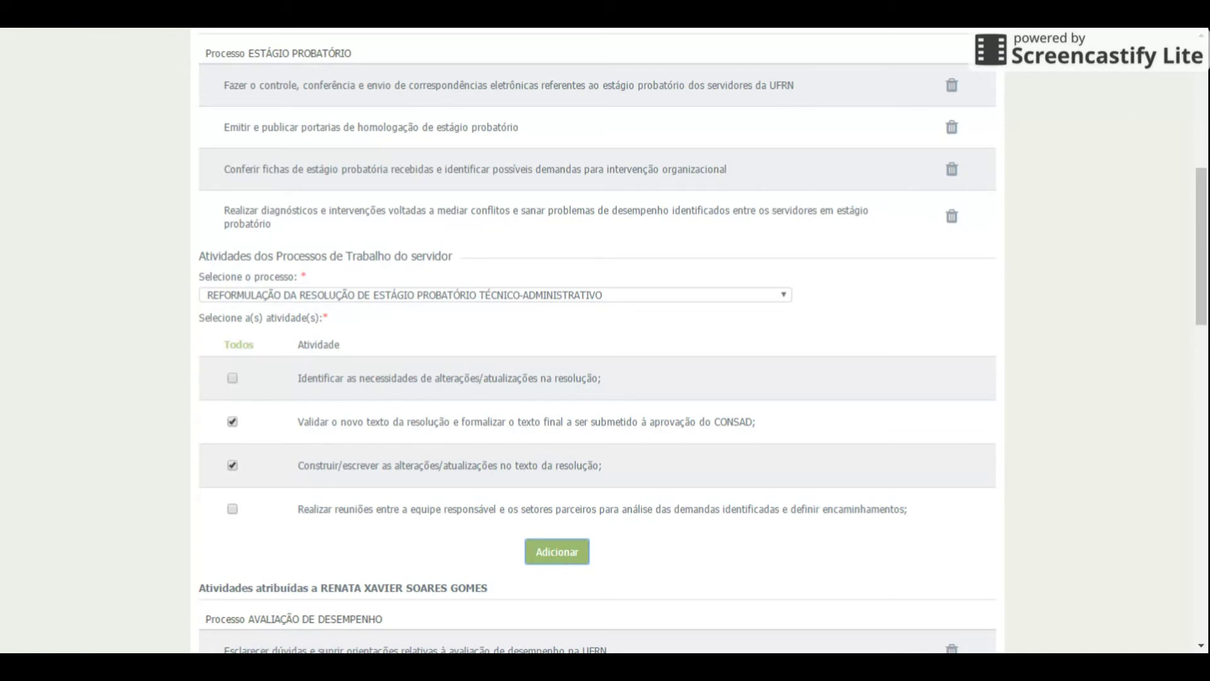
left_click(557, 552)
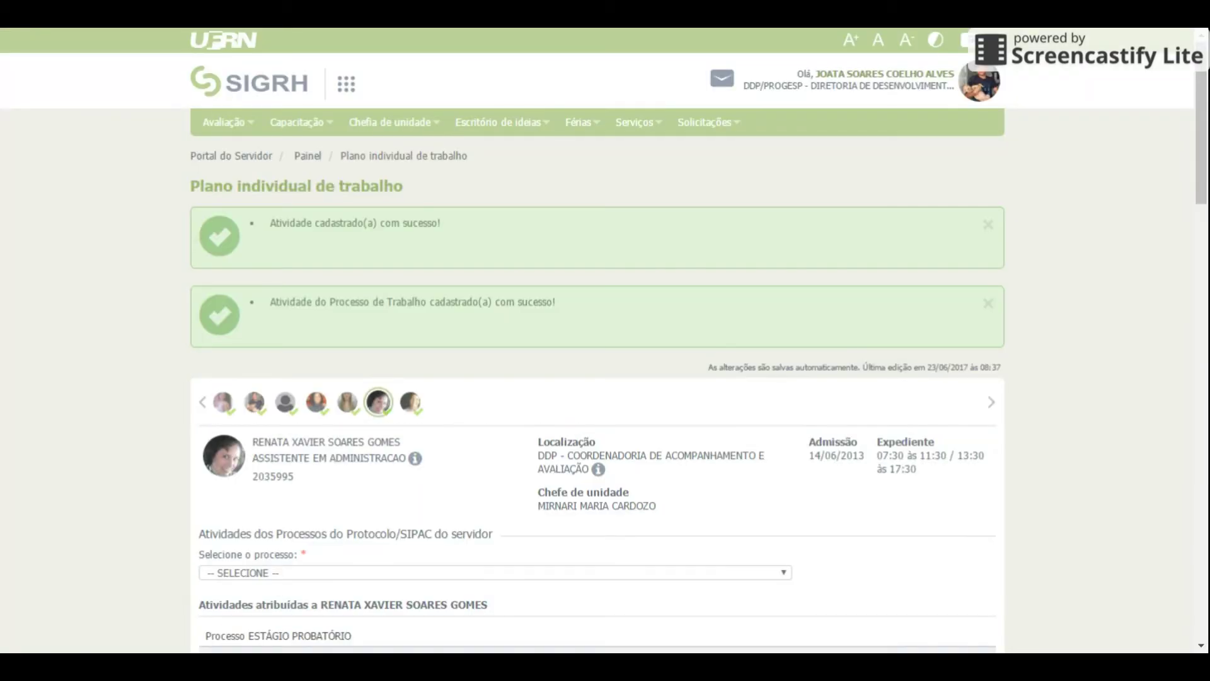
scroll(503, 489, "down", 8)
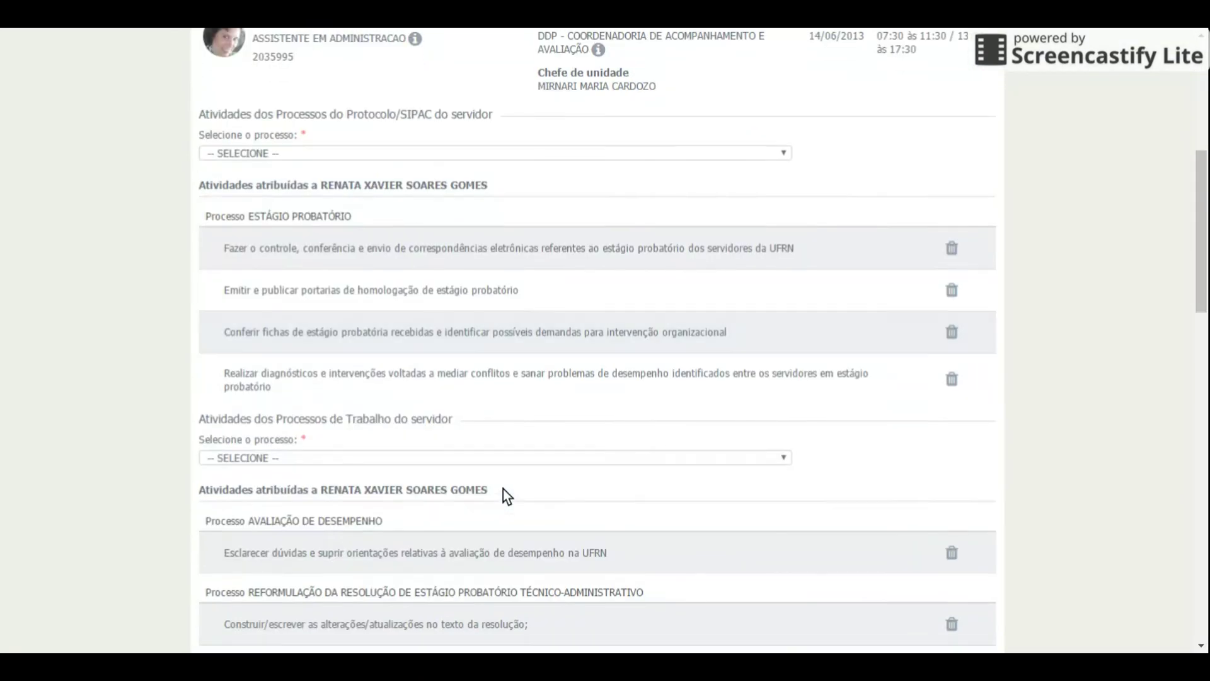
Step: Assign the unit goal "Enviar 100% das comunicações sobre estágio probatório eletronicamente" to the employee
scroll(501, 484, "down", 1)
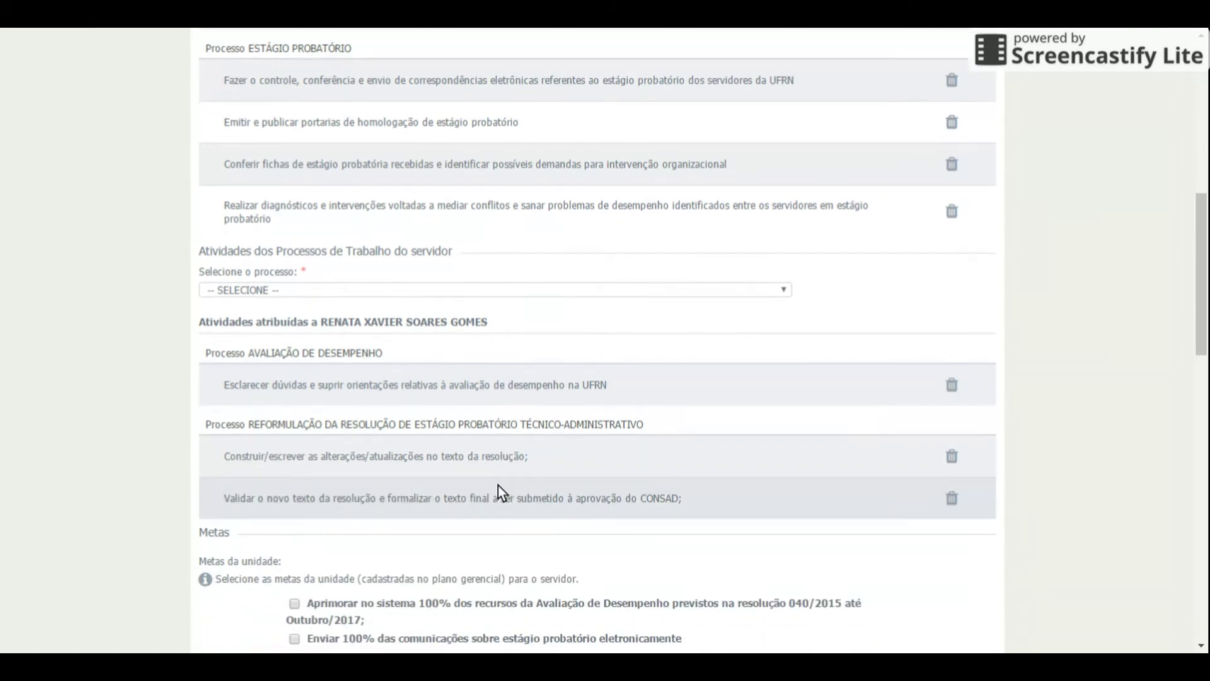
scroll(498, 486, "up", 8)
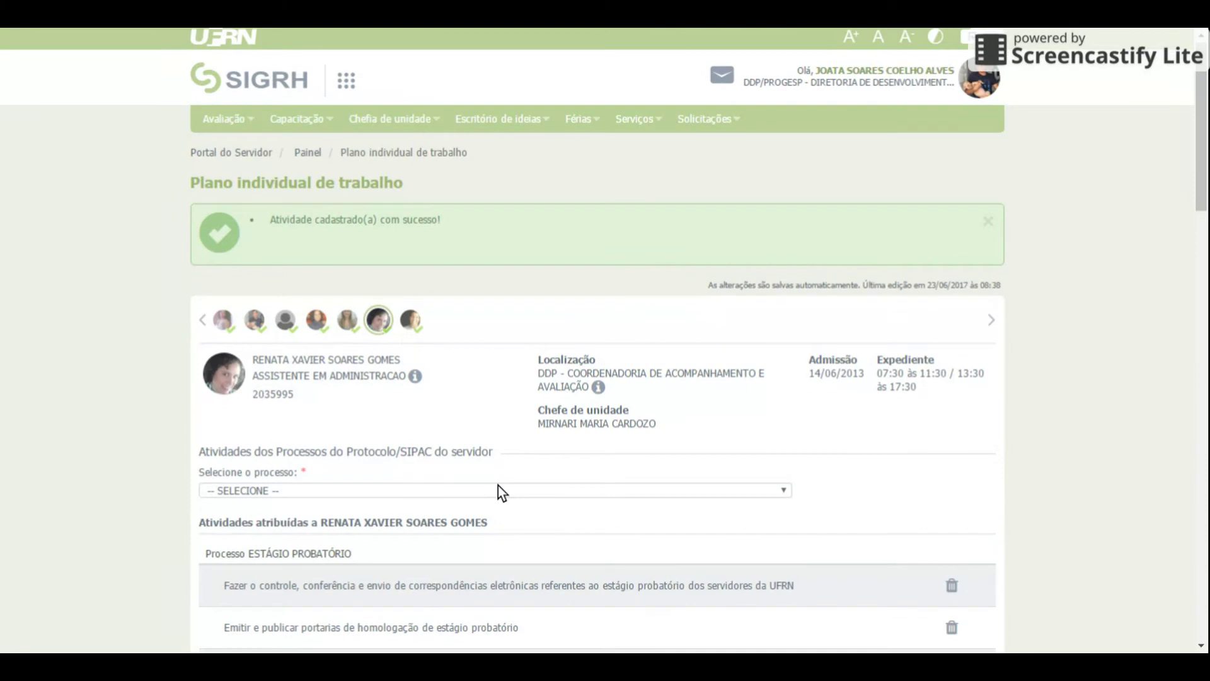
scroll(498, 485, "down", 10)
scroll(498, 485, "down", 3)
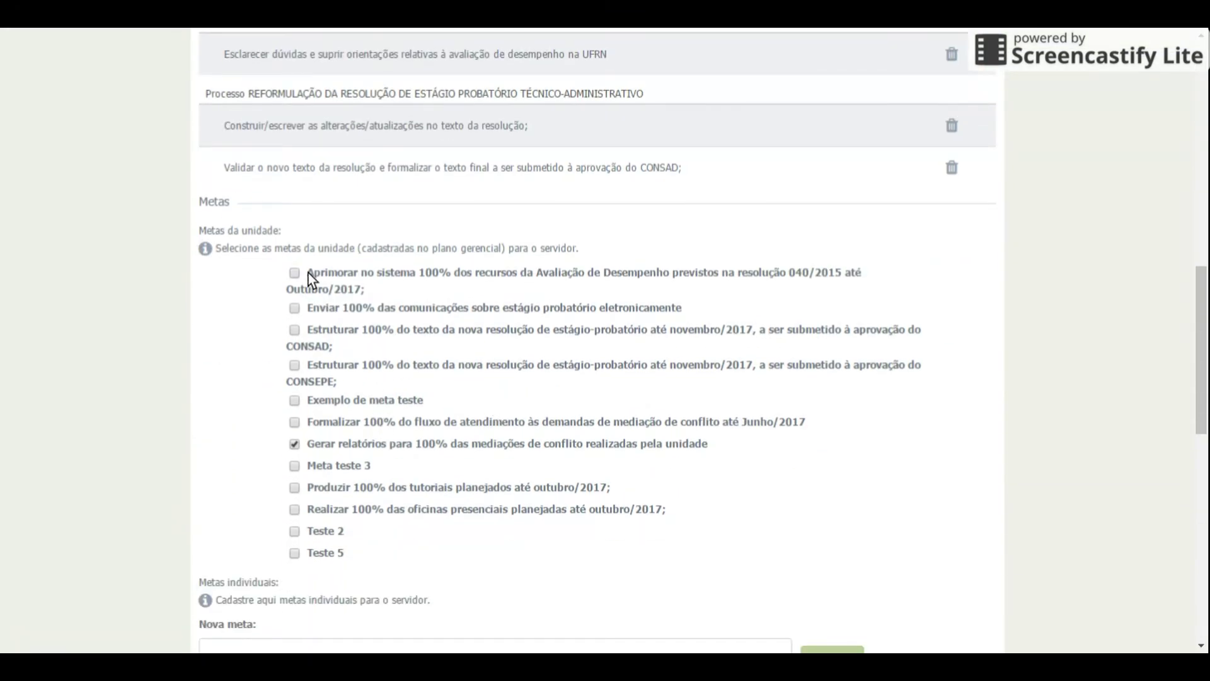
key("alt+f")
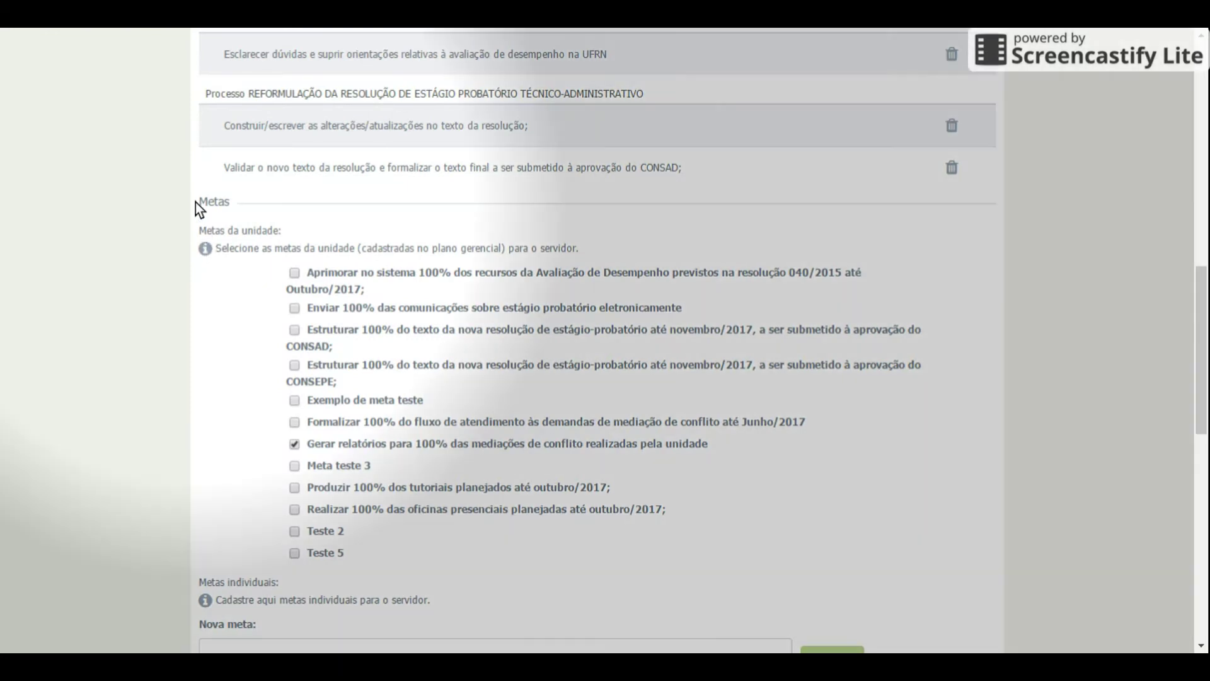
key("alt+f")
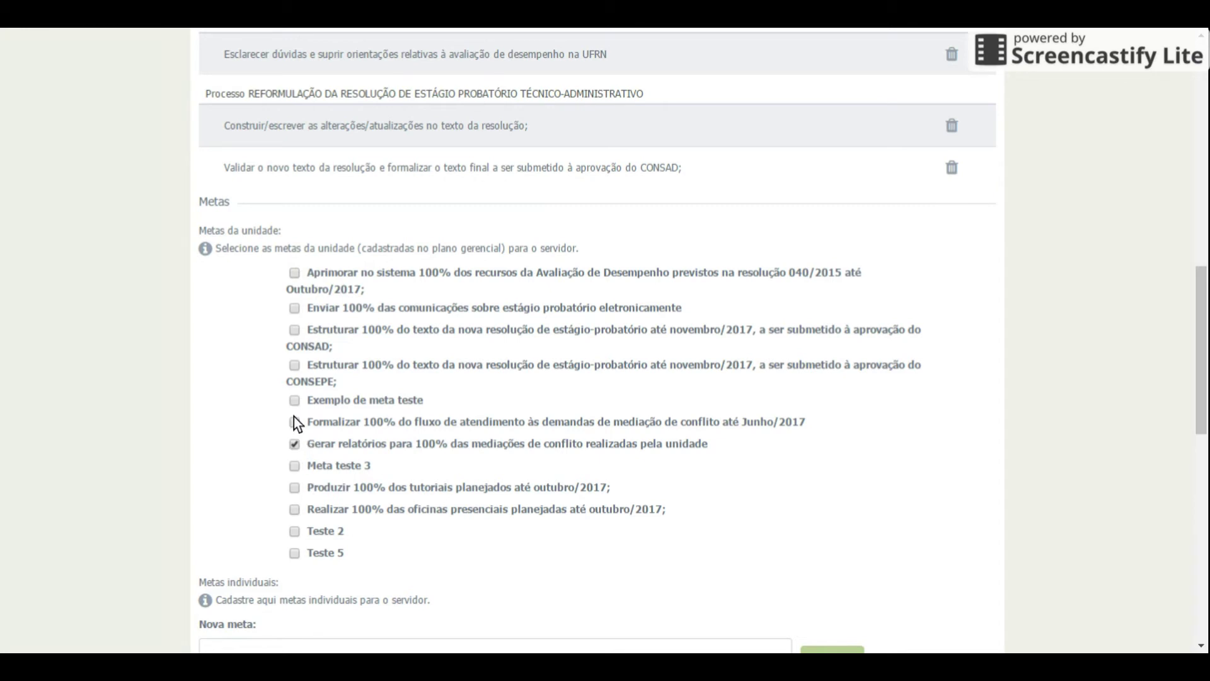
left_click(293, 308)
Step: Add the individual goal "Meta individual teste 1" to the employee's plan and dismiss the success notices
scroll(255, 361, "down", 4)
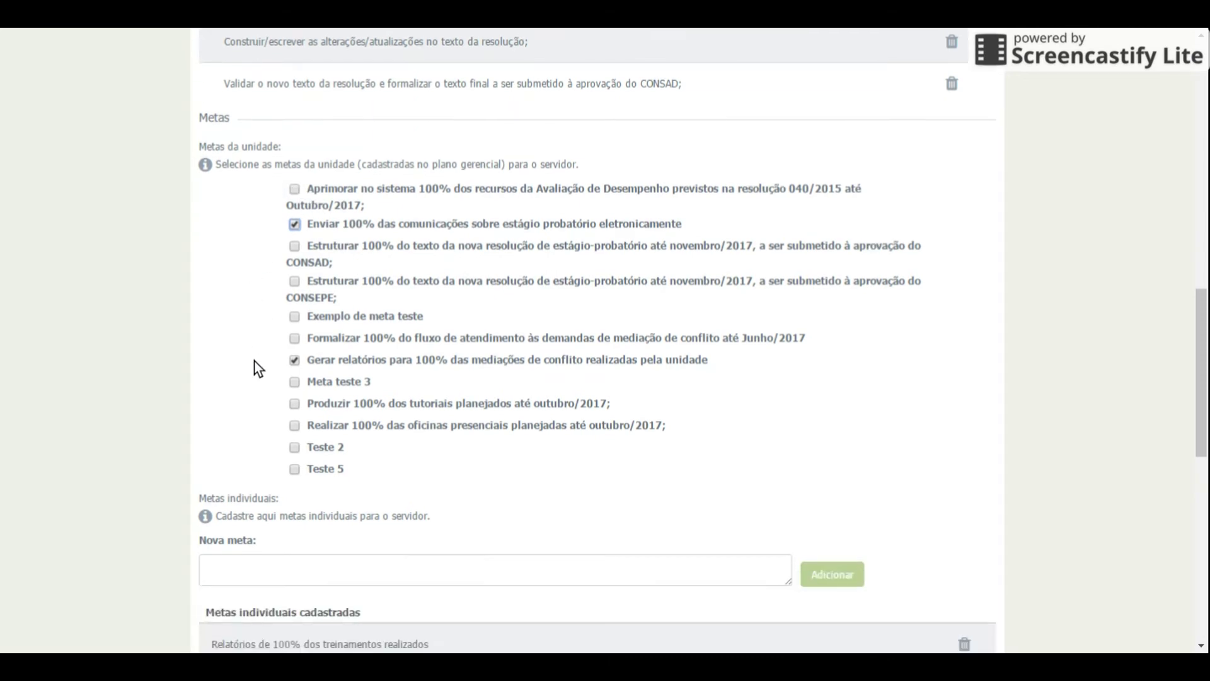
scroll(255, 358, "down", 5)
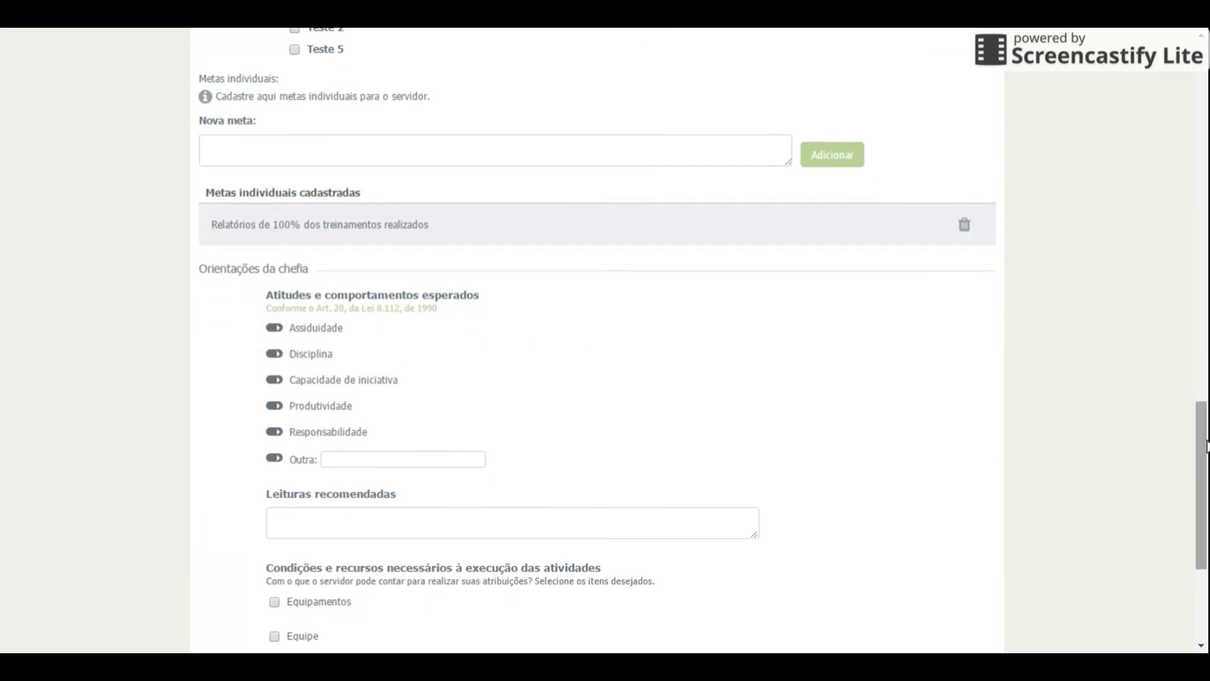
scroll(630, 296, "up", 1)
left_click(297, 164)
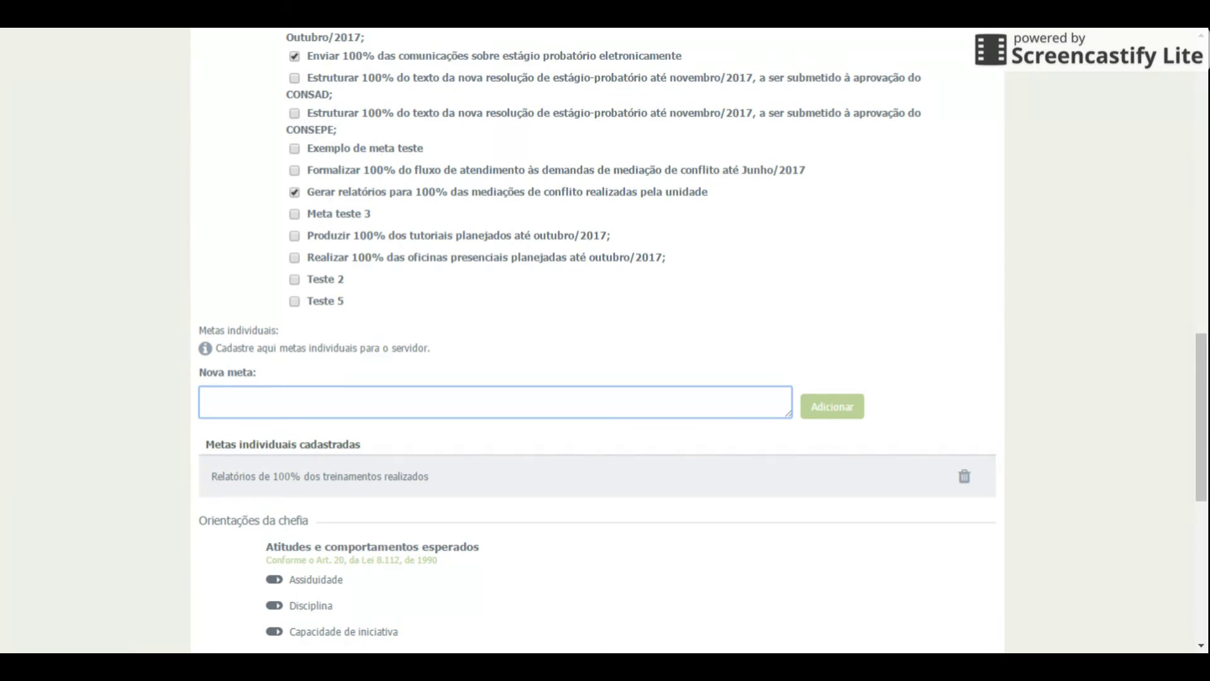
type("Meta individual teste 1")
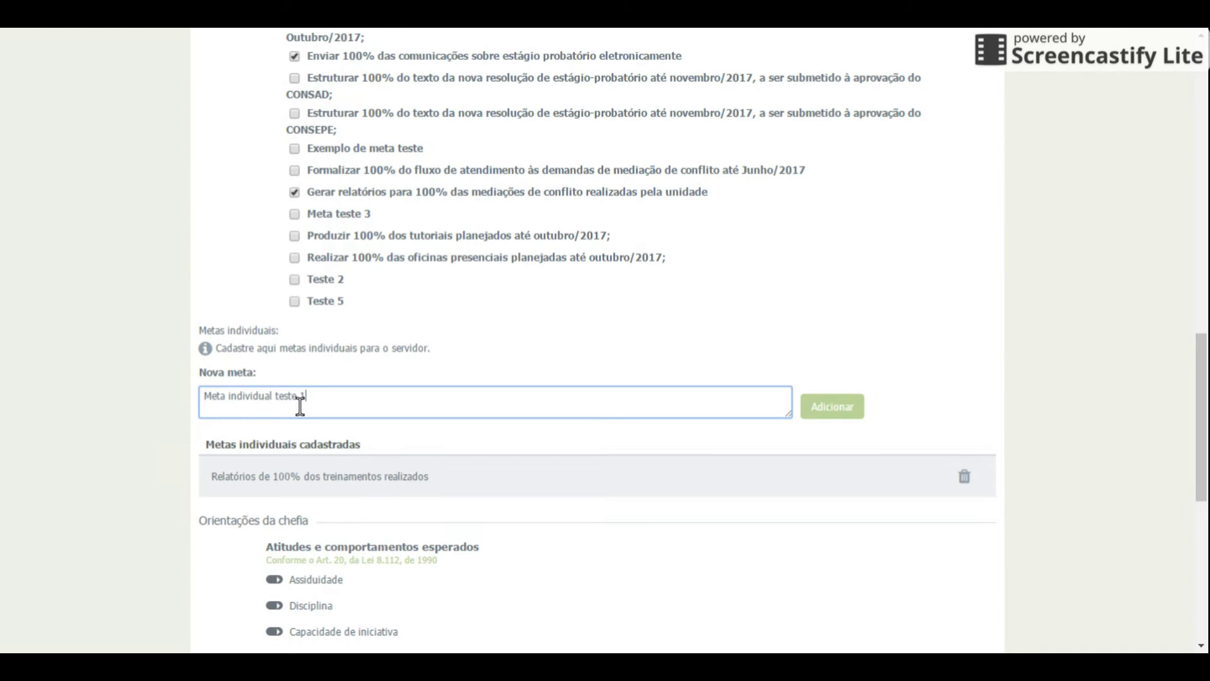
left_click(839, 411)
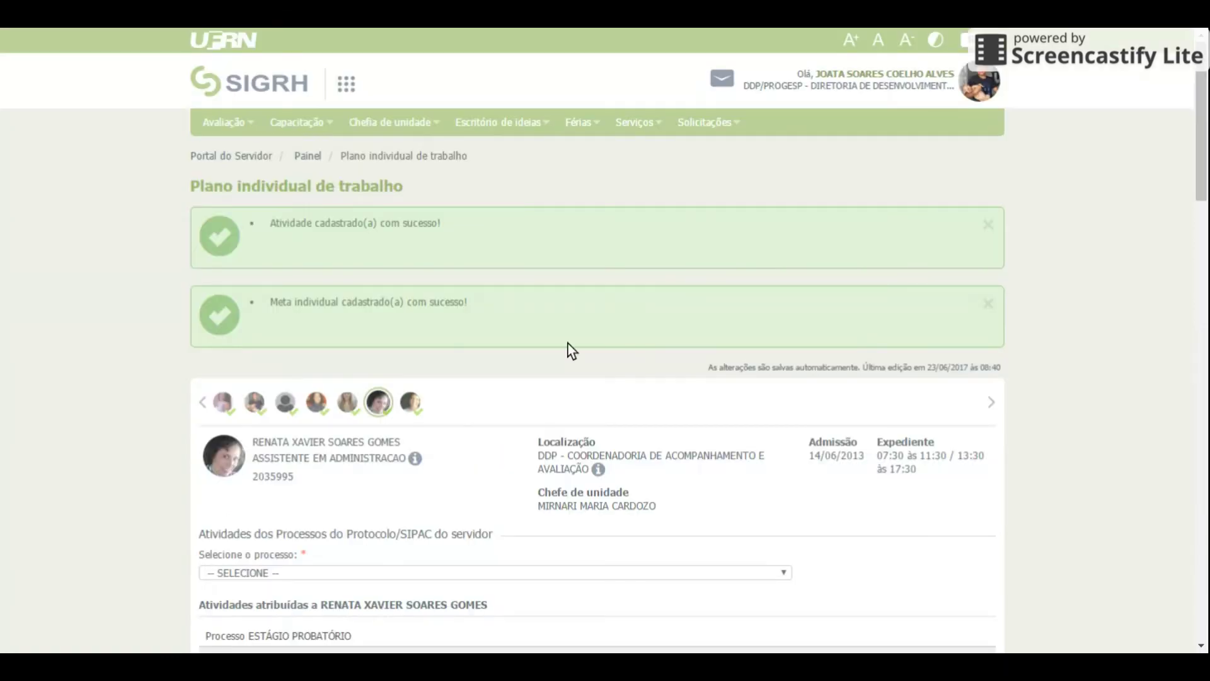
left_click(993, 303)
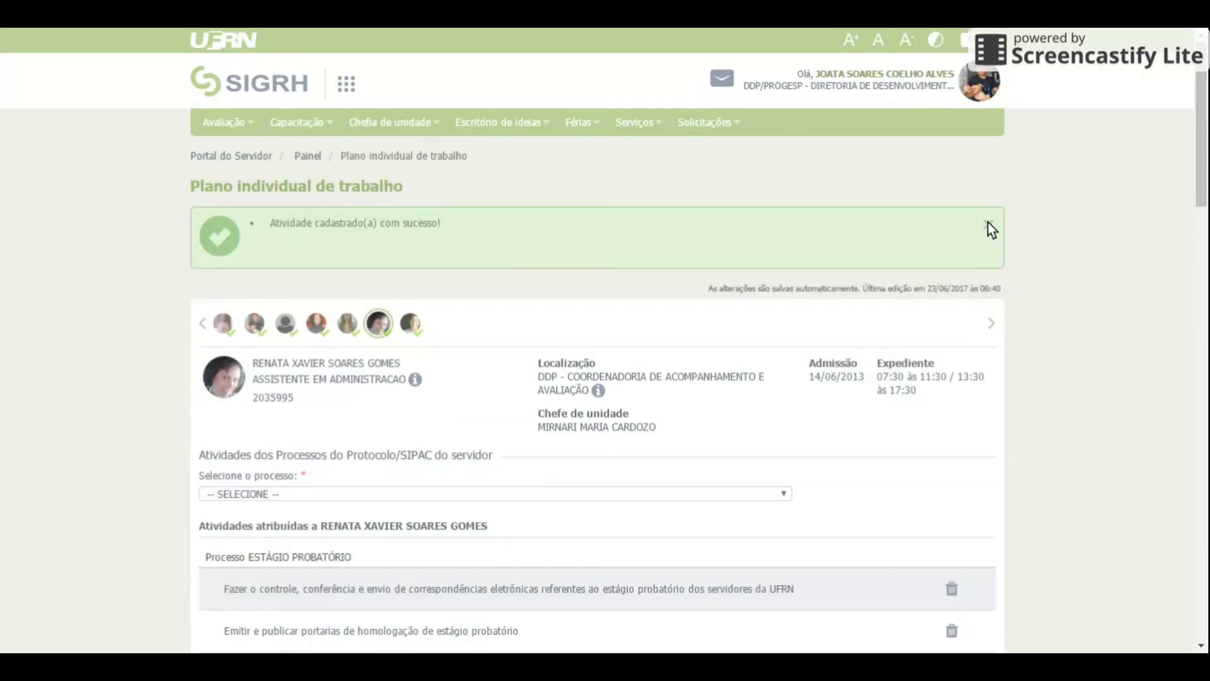
left_click(989, 224)
Step: Review the individual goals and the Orientações da chefia section, including expected attitudes, recommended readings, and necessary conditions and resources
scroll(473, 419, "down", 7)
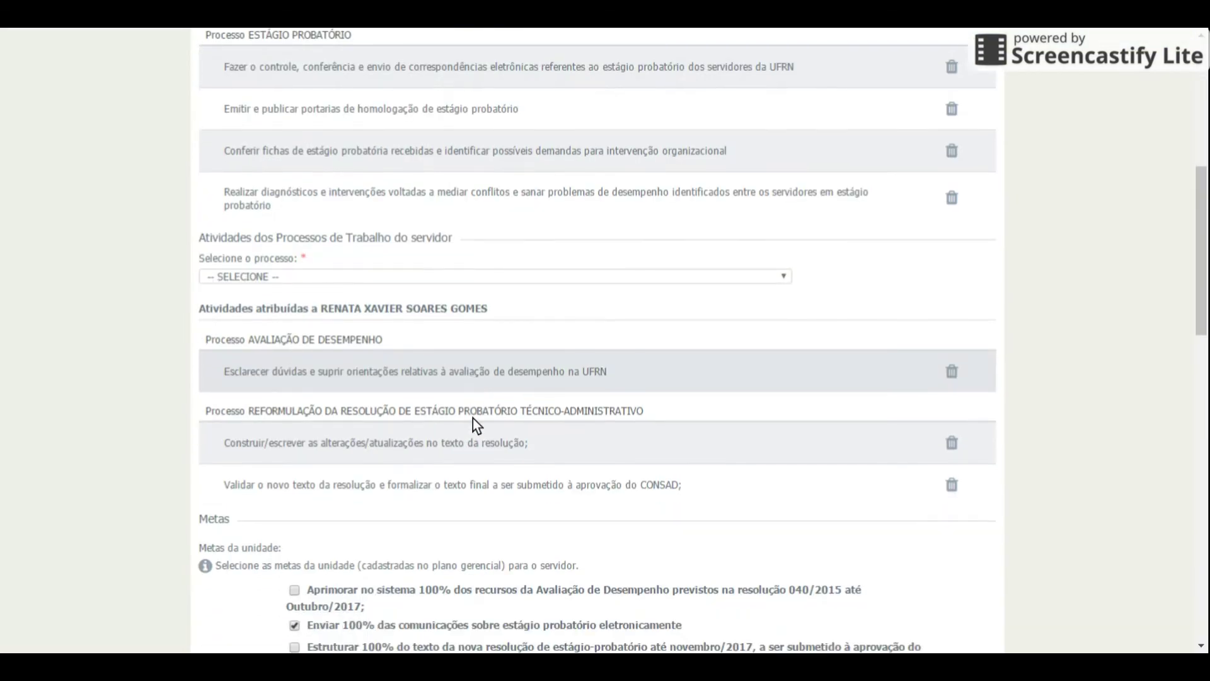
scroll(474, 420, "down", 8)
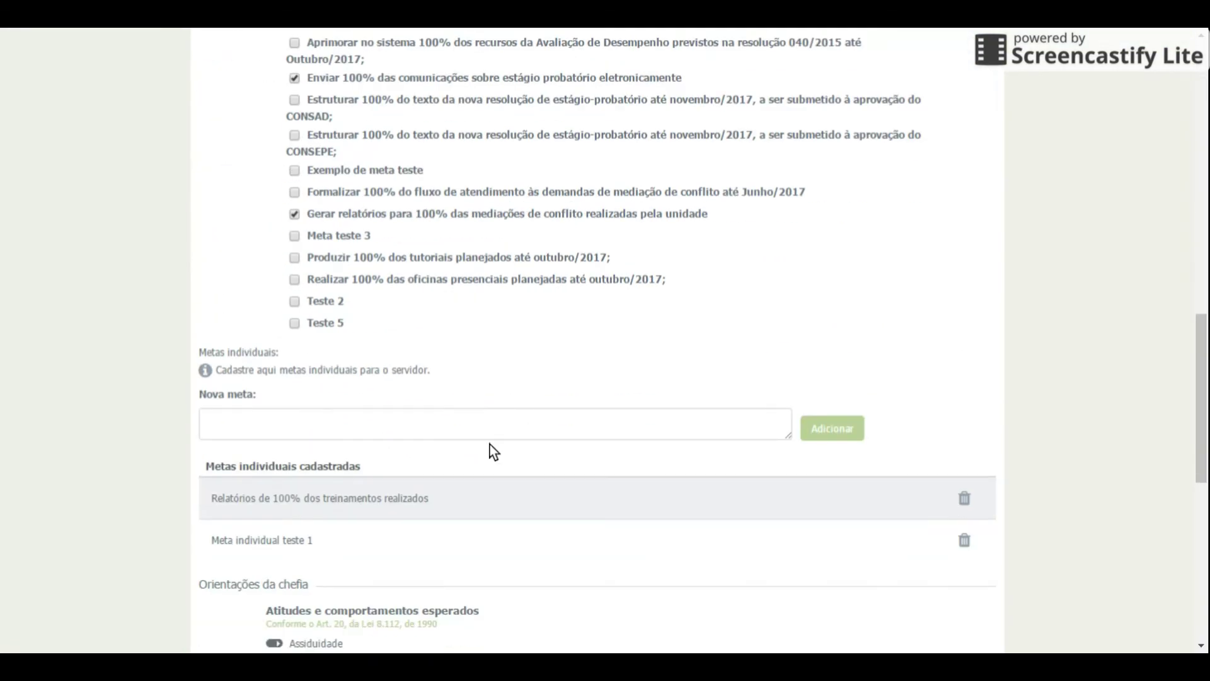
scroll(489, 443, "down", 2)
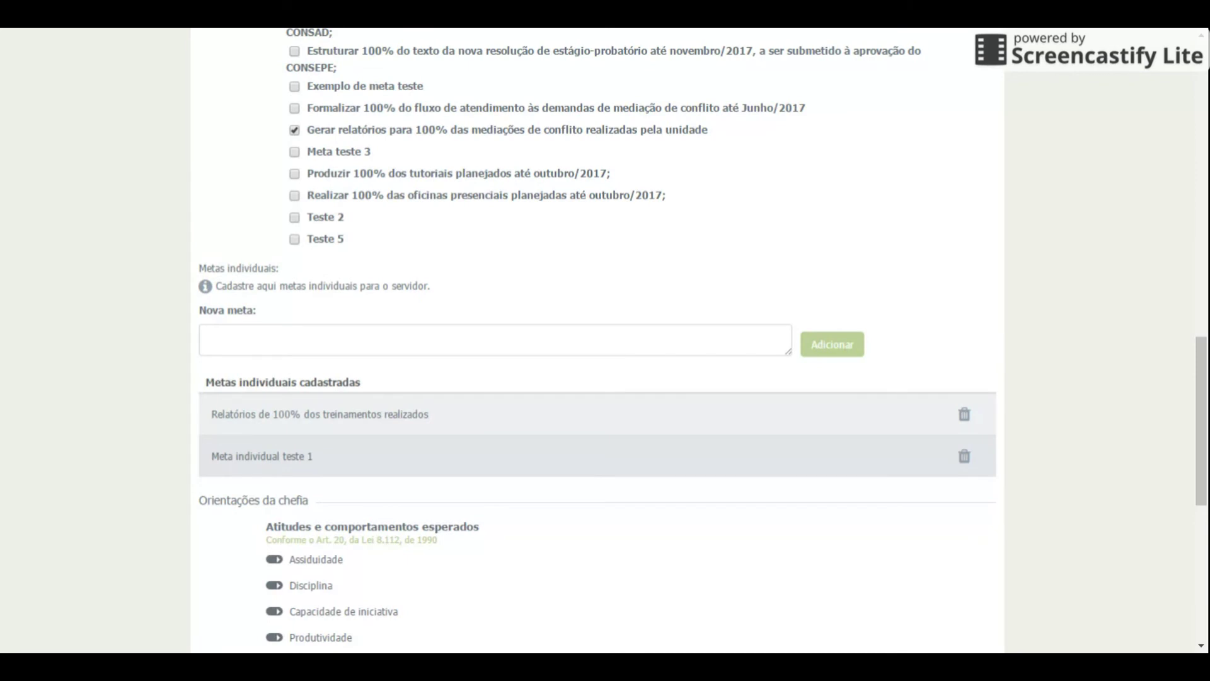
scroll(466, 478, "down", 5)
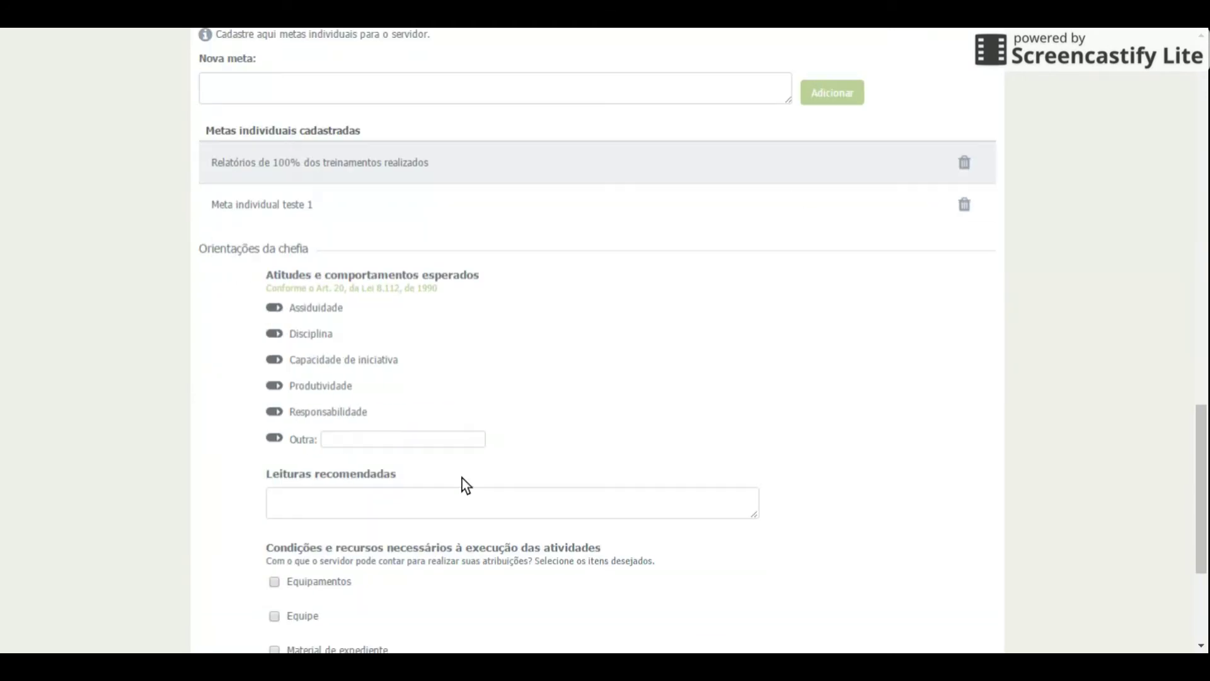
scroll(467, 476, "down", 1)
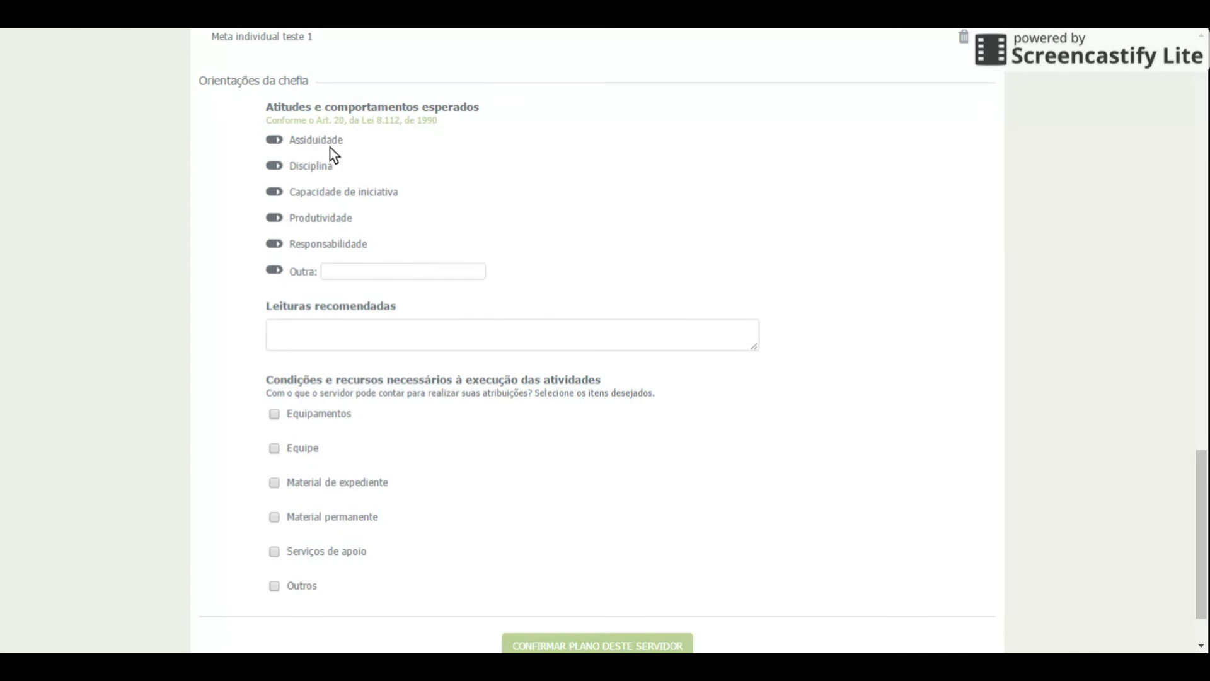
left_click(402, 267)
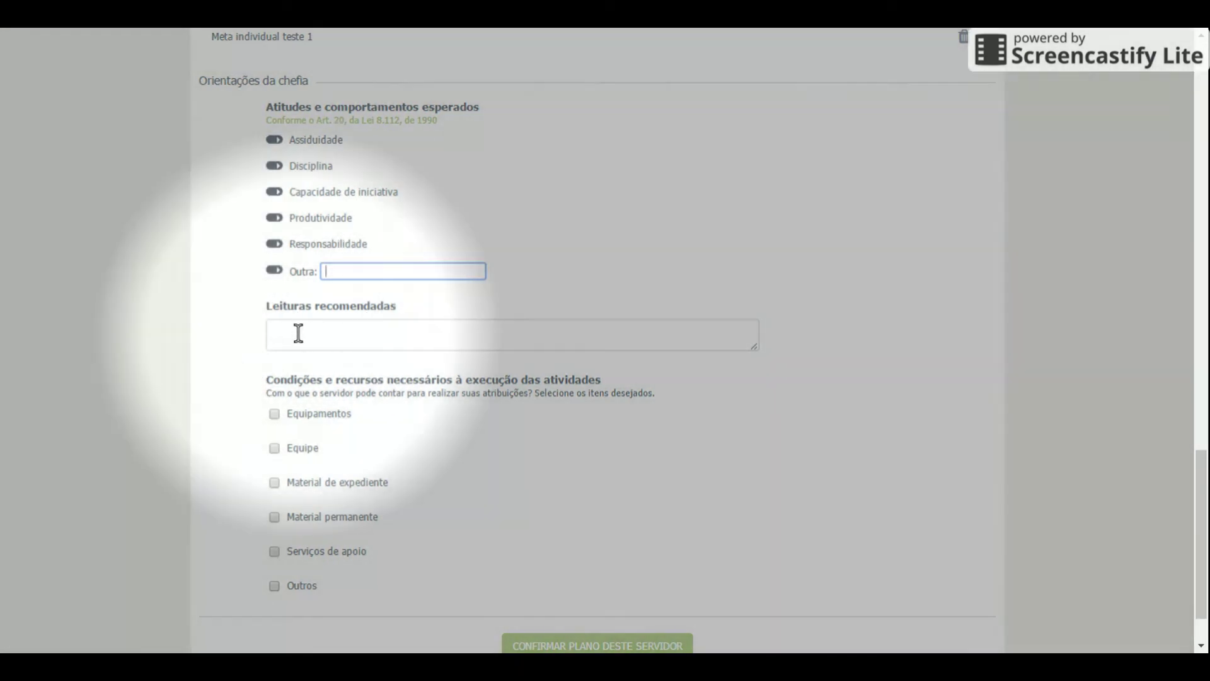
left_click(298, 332)
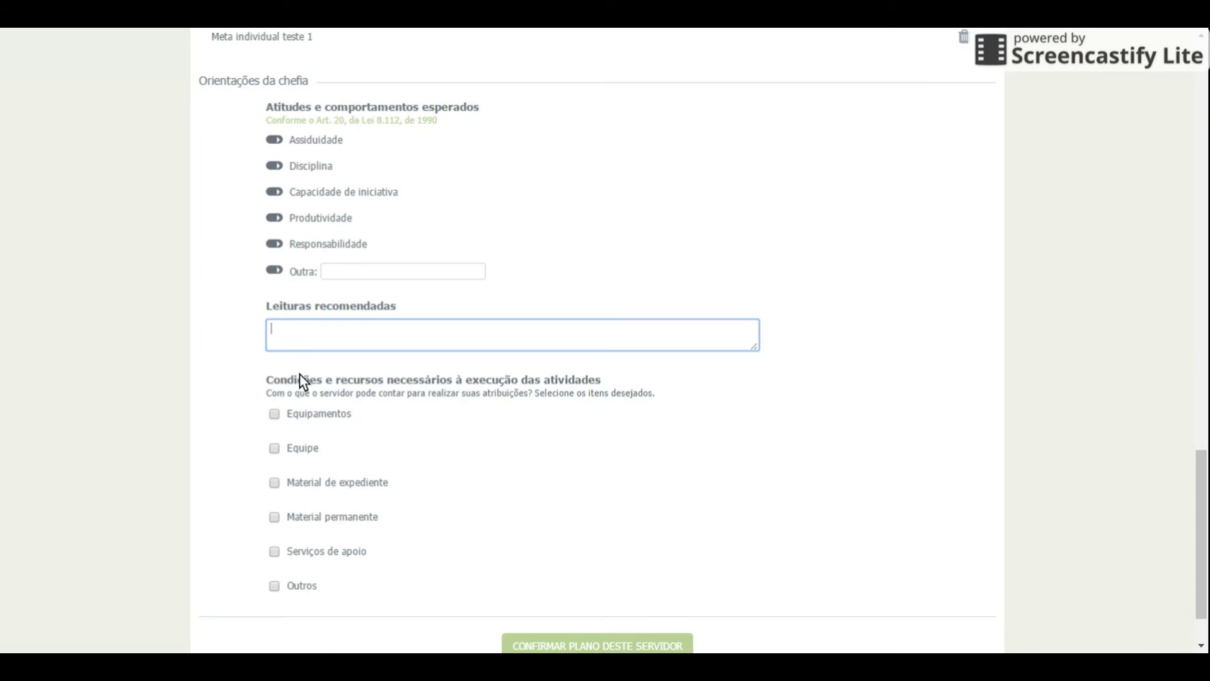
scroll(452, 396, "up", 20)
scroll(458, 404, "down", 20)
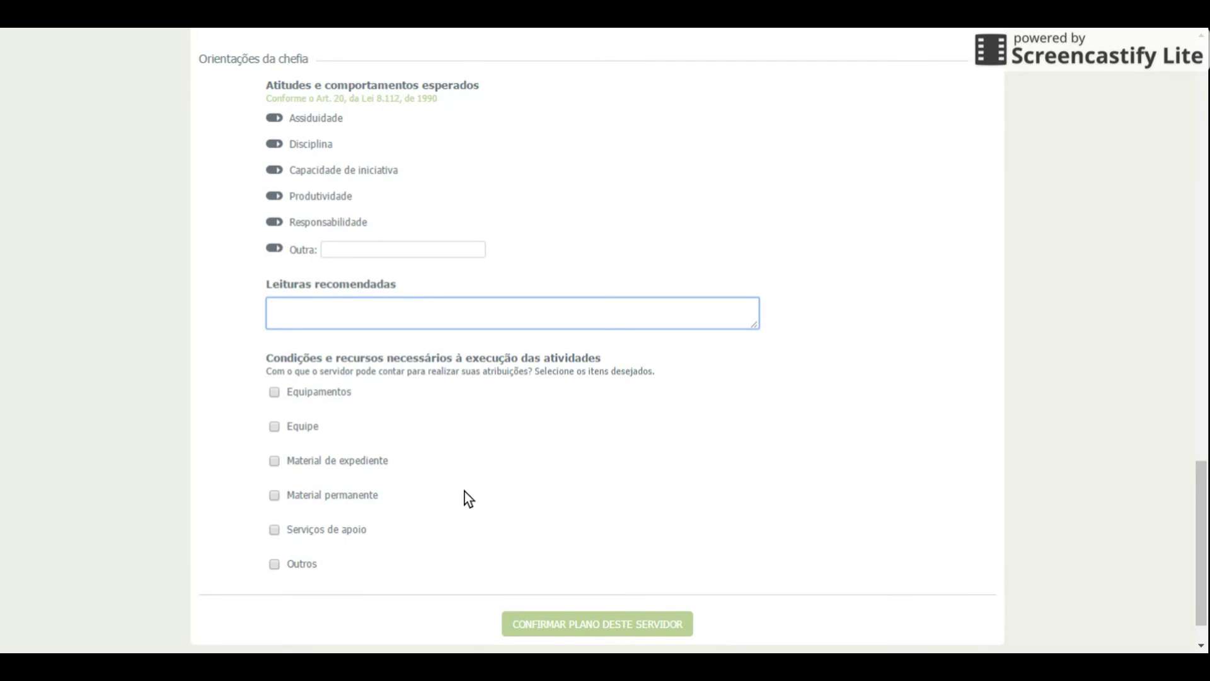
Step: Confirm the employee's individual work plan, leaving the supervisor guidance fields unfilled
scroll(465, 490, "down", 1)
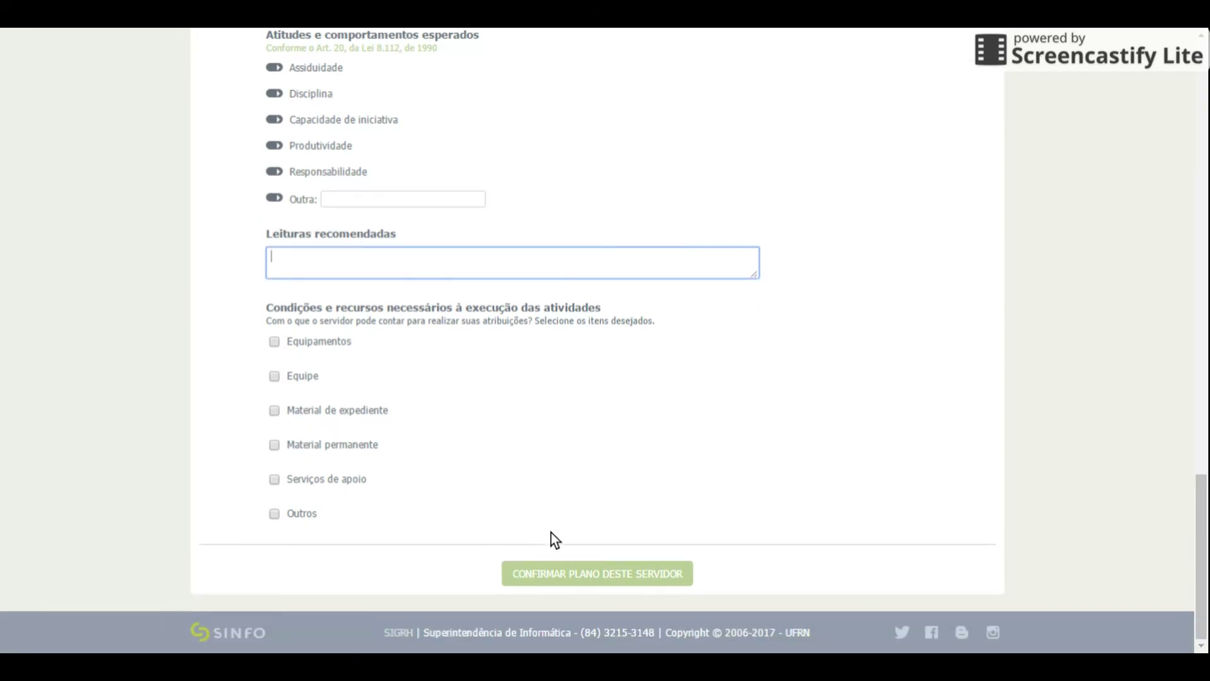
left_click(558, 574)
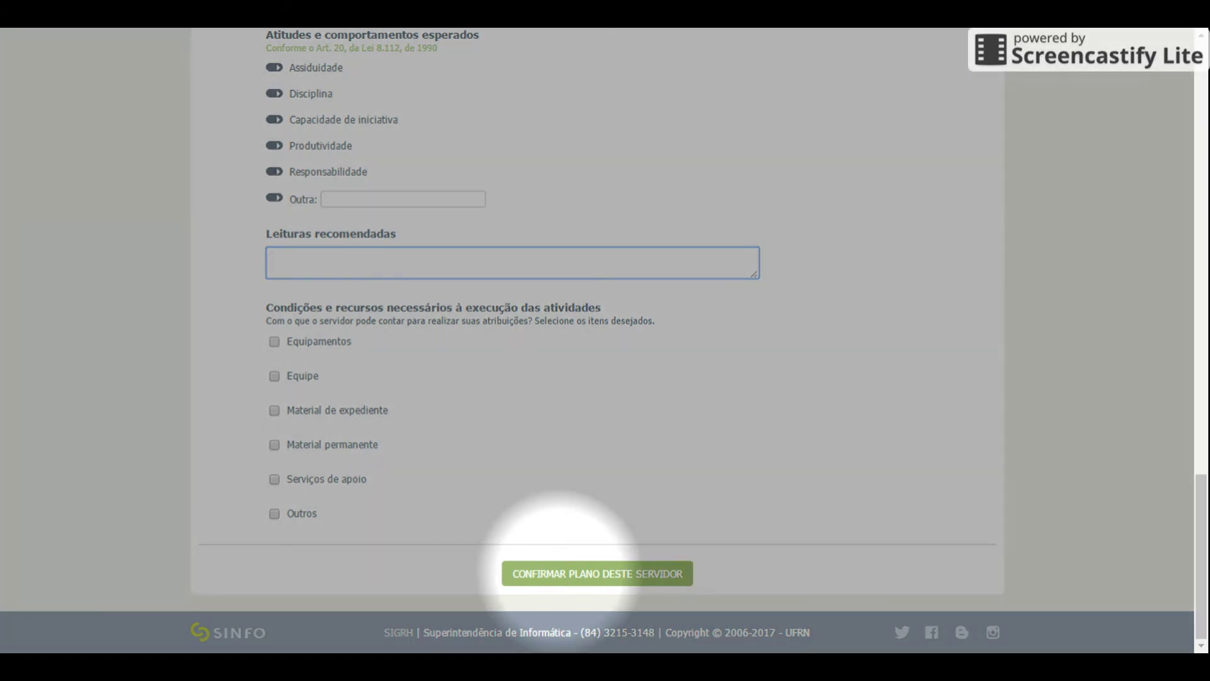
left_click(559, 574)
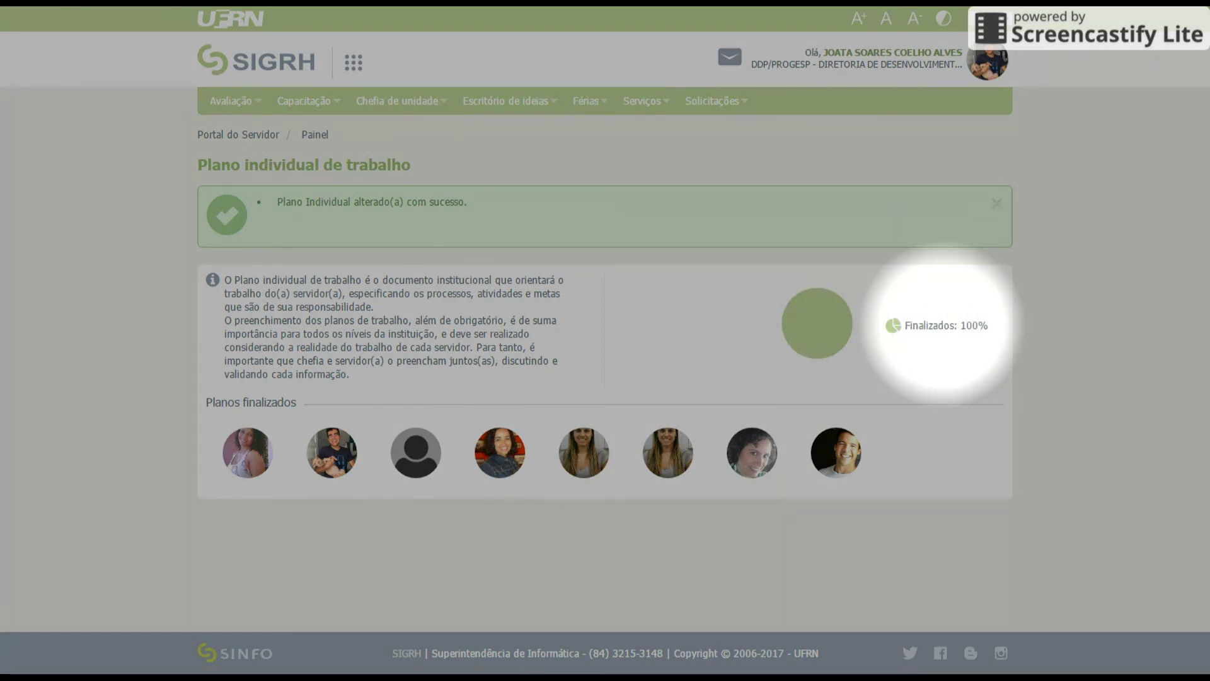
key("alt+f")
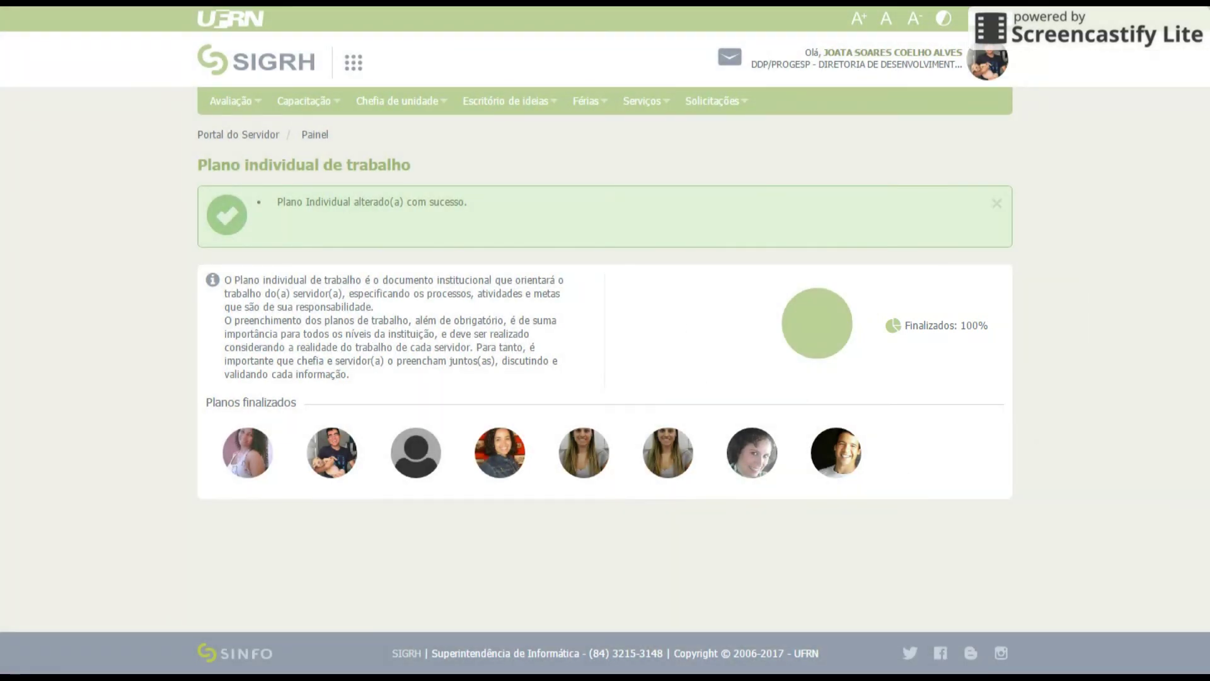
key("alt+f")
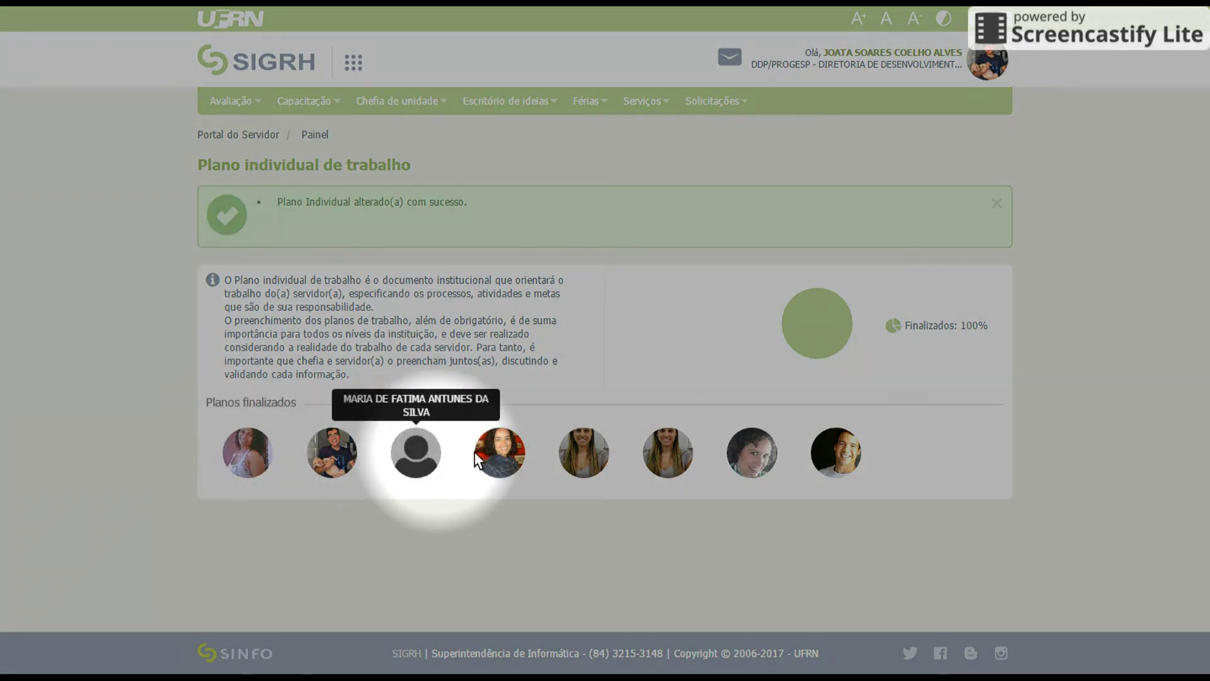
key("alt+f")
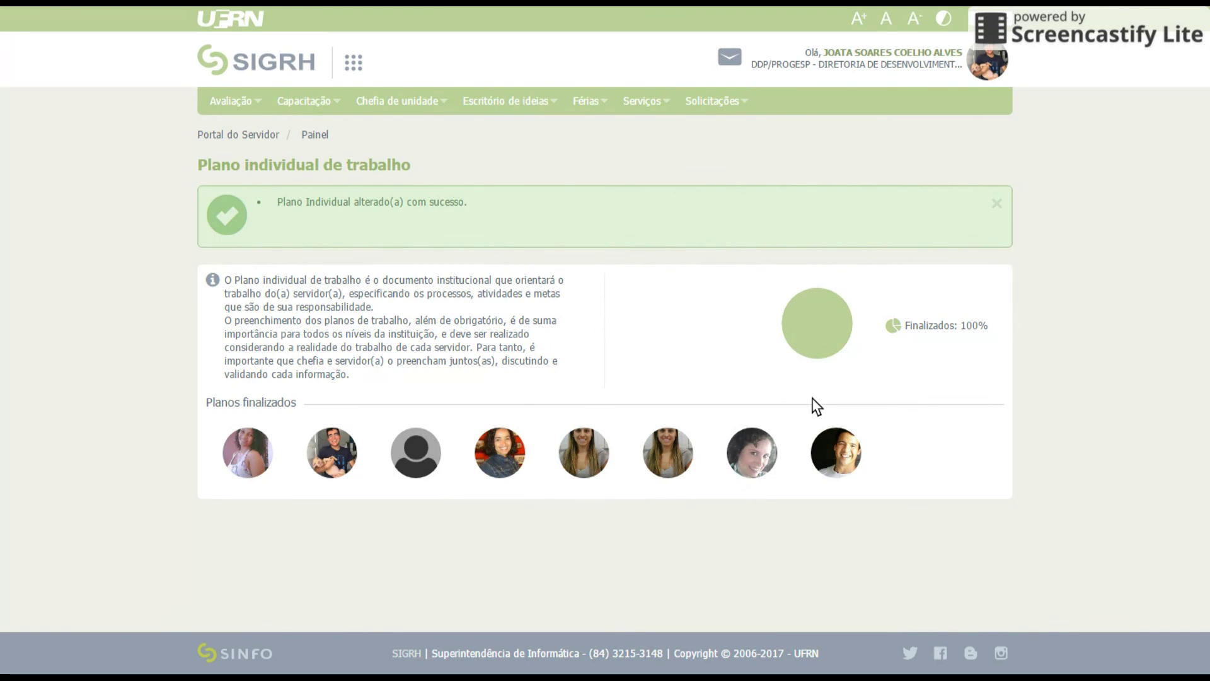
key("alt+f")
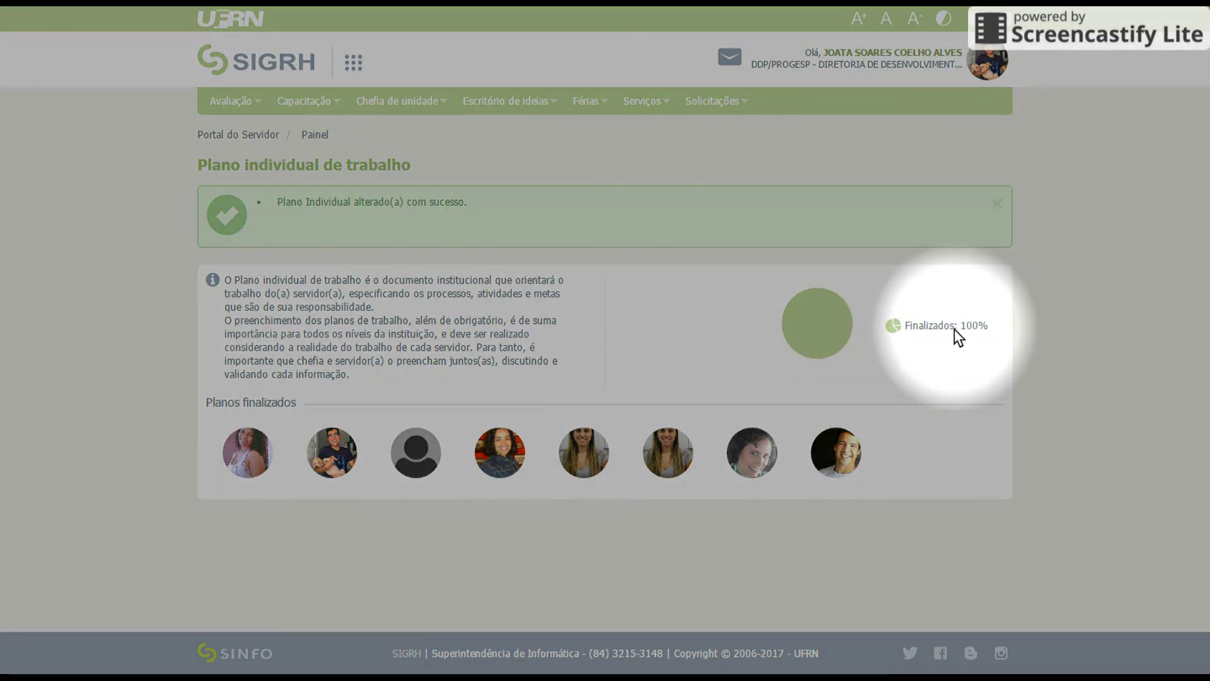
key("alt+f")
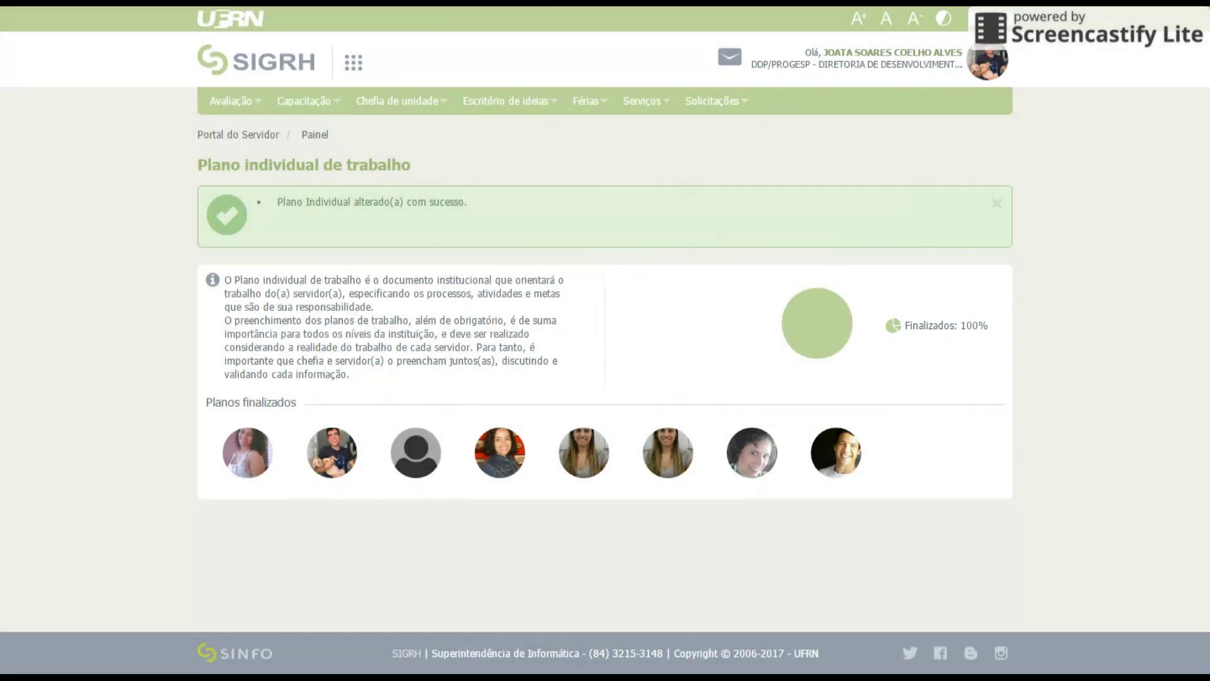